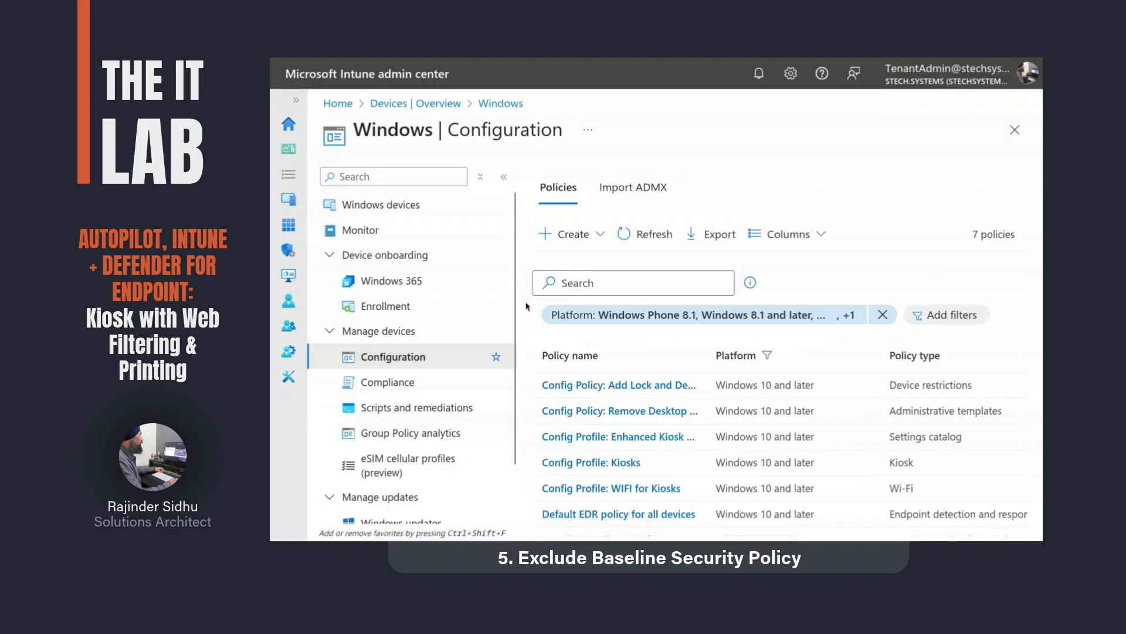
# Step: Start a new configuration profile for Windows 10 and later using the Templates profile type
pyautogui.click(591, 237)
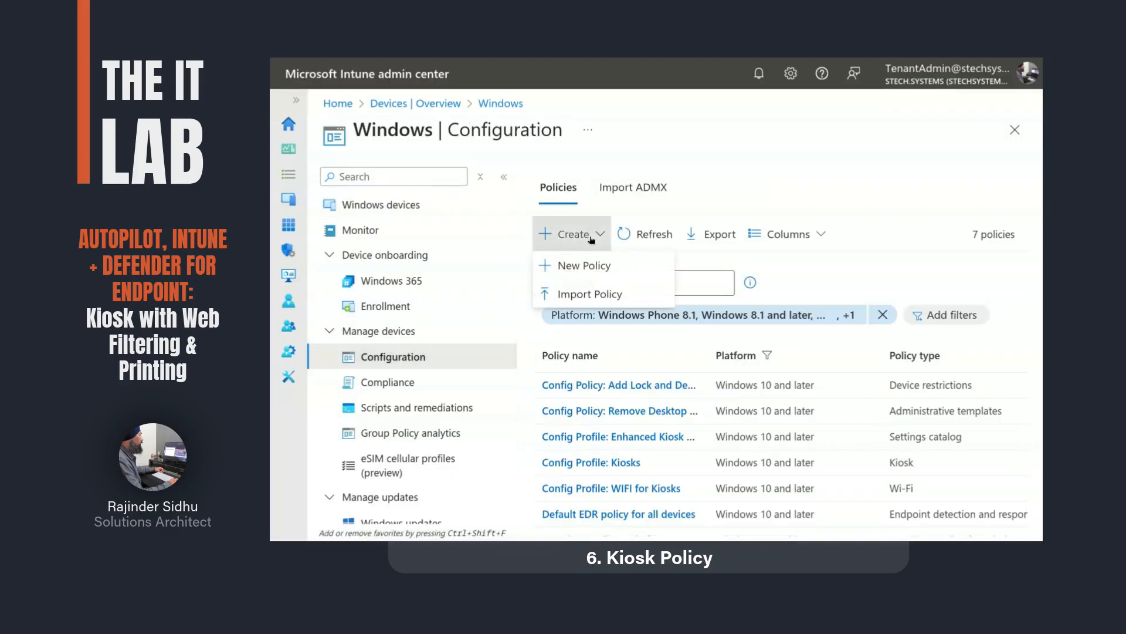
pyautogui.click(585, 268)
pyautogui.click(682, 186)
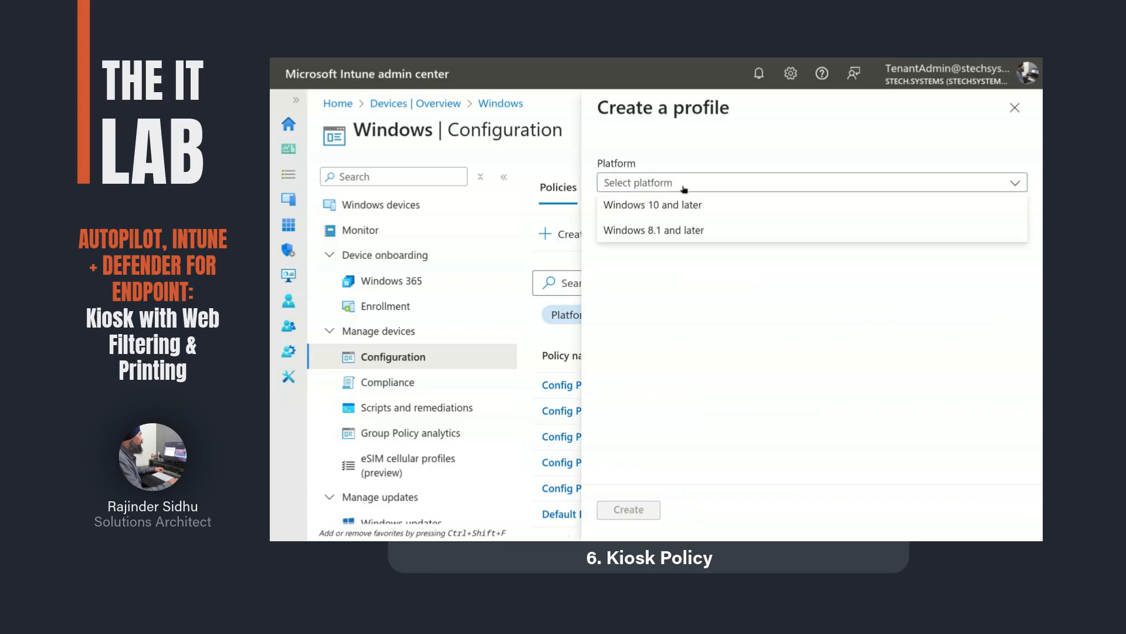
pyautogui.click(676, 204)
pyautogui.click(671, 230)
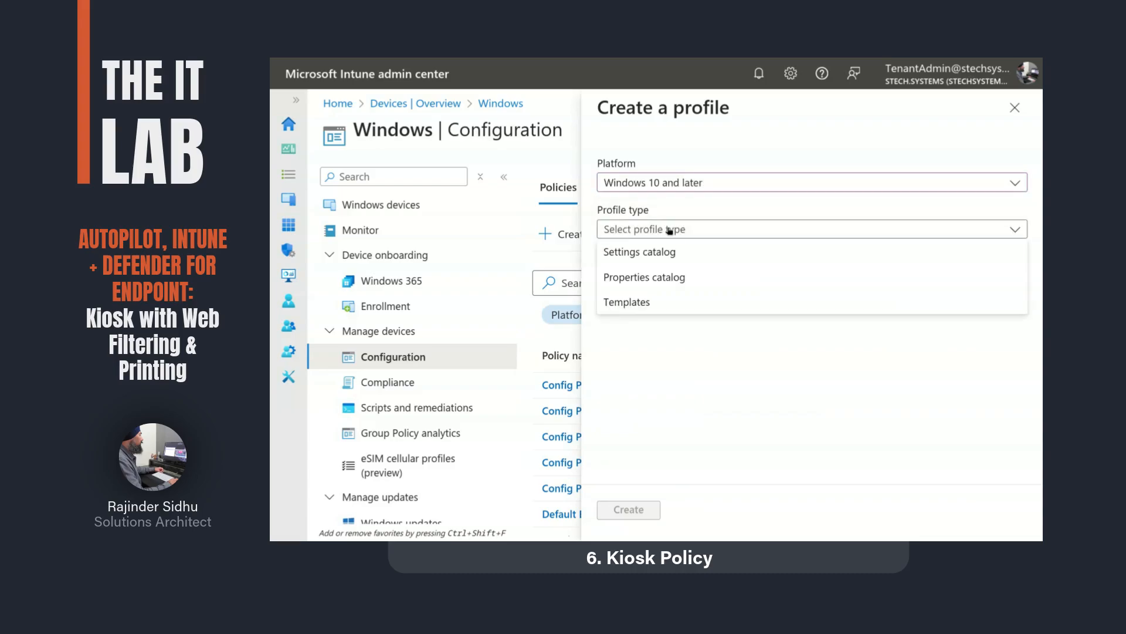
pyautogui.click(633, 303)
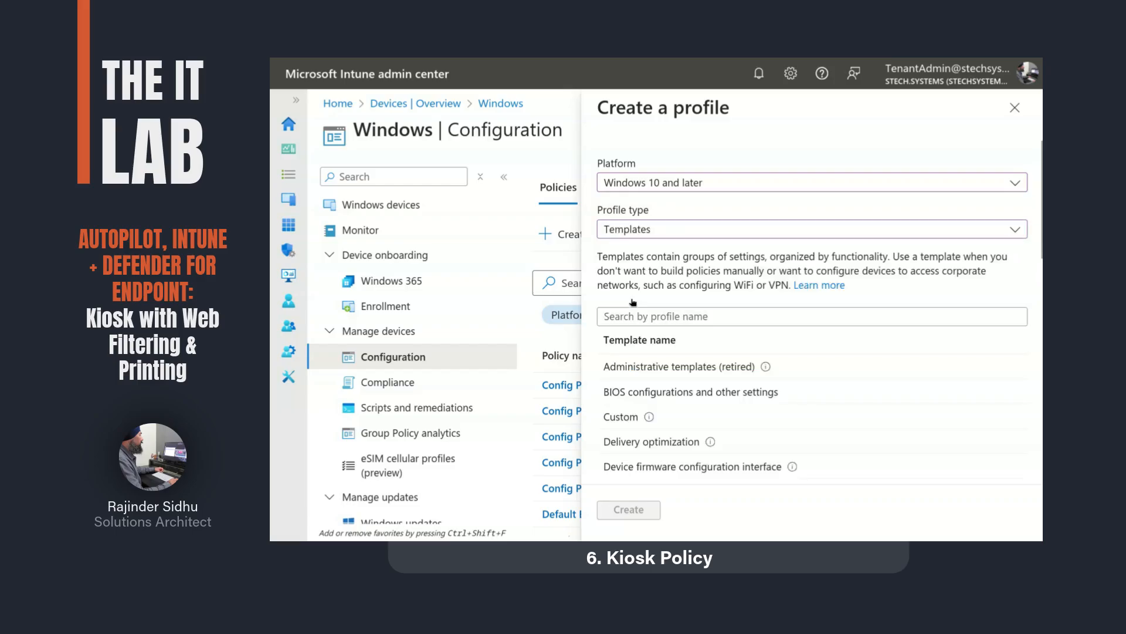
# Step: Search 'kio', pick the Kiosk template, and open the existing Config Profile: Kiosks
pyautogui.click(638, 315)
pyautogui.write('kio')
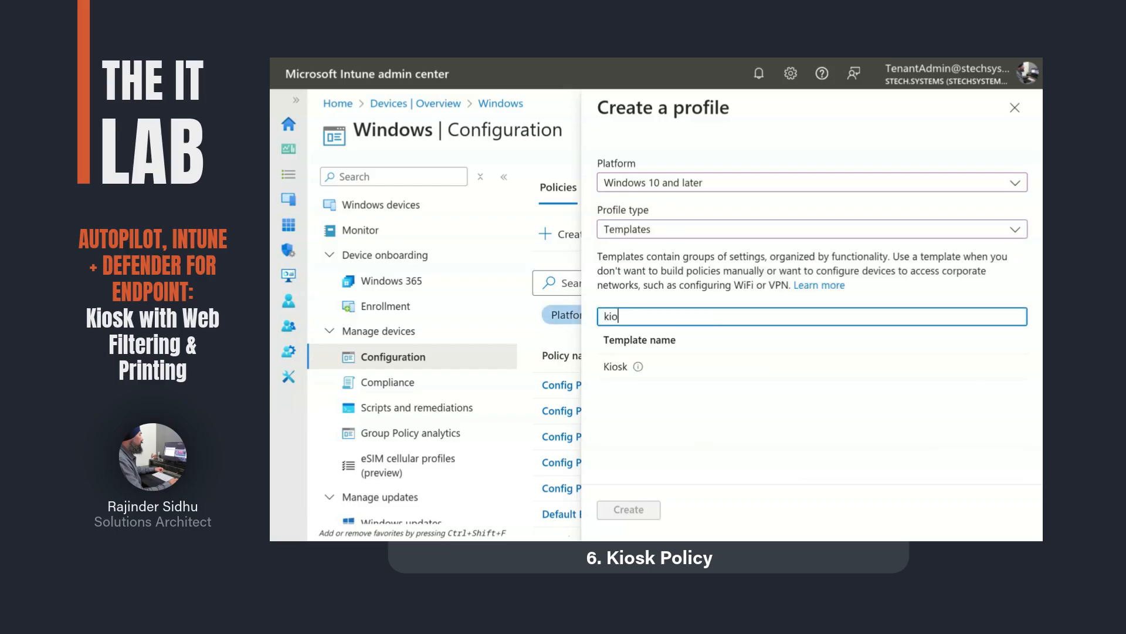
pyautogui.click(610, 366)
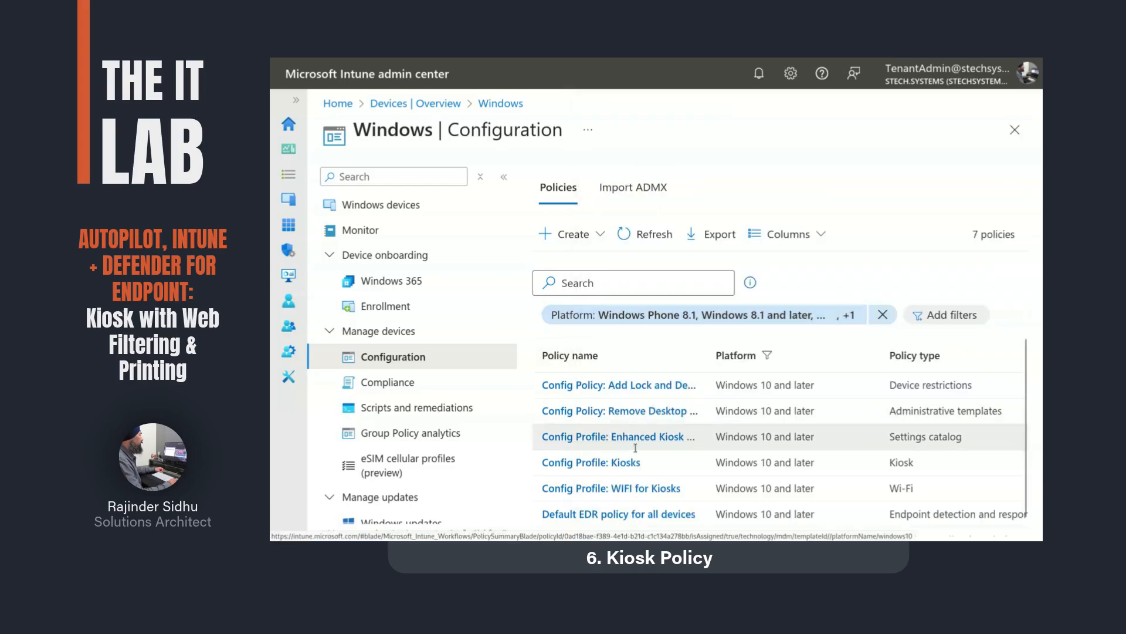
pyautogui.click(612, 463)
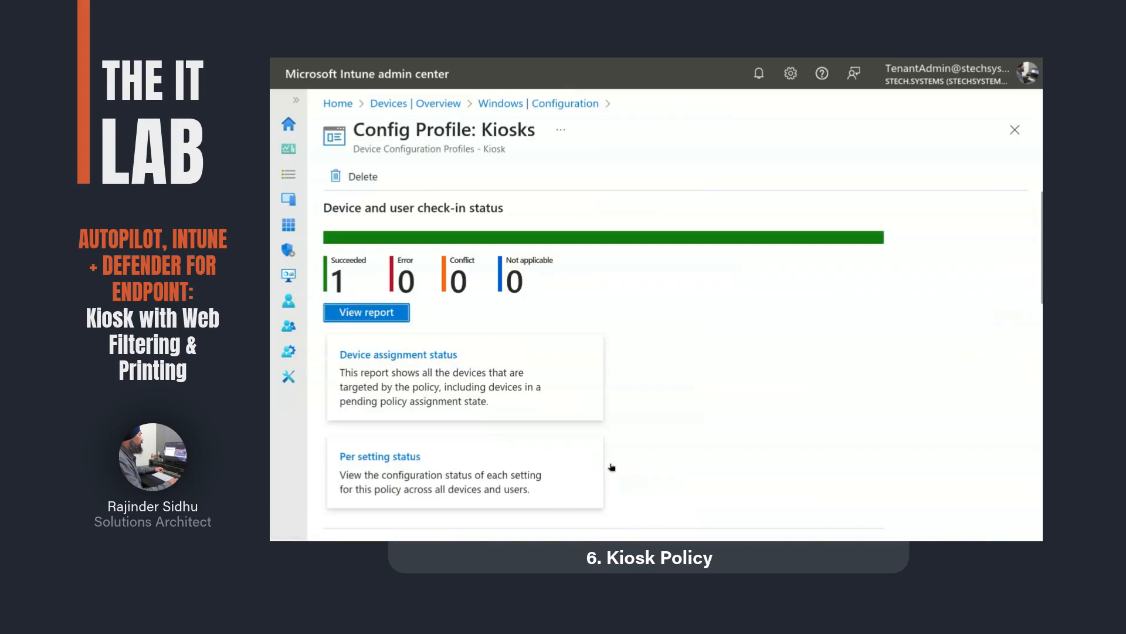
# Step: Expand the Kiosk settings to review single-app full-screen Edge mode, auto logon and InPrivate browsing
pyautogui.scroll(-8, 612, 466)
pyautogui.scroll(2, 612, 466)
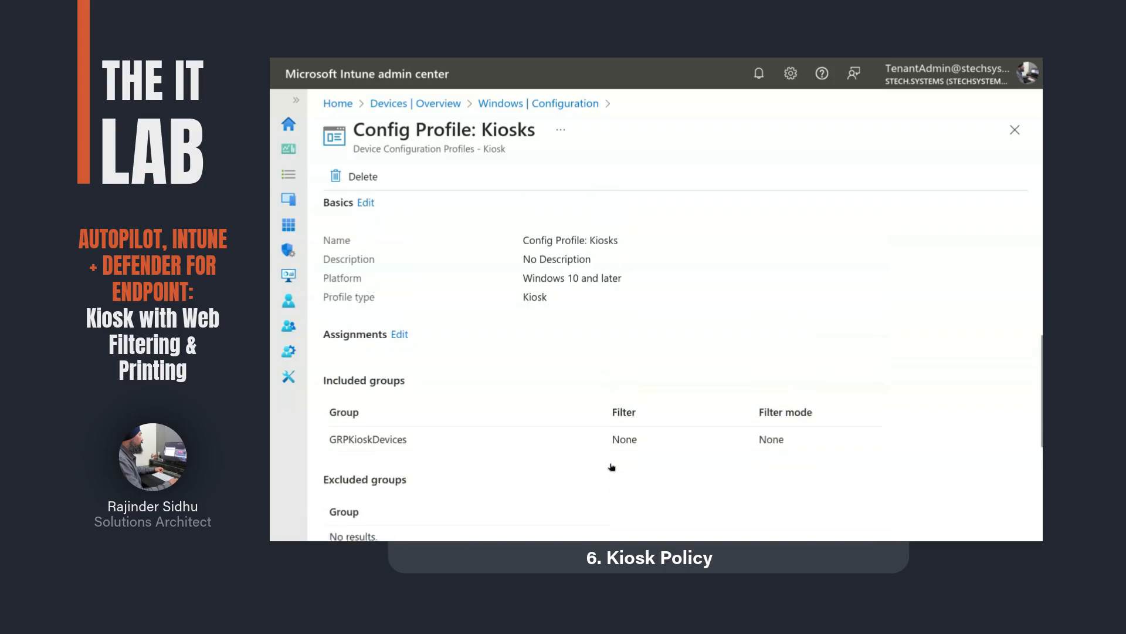
pyautogui.scroll(1, 612, 466)
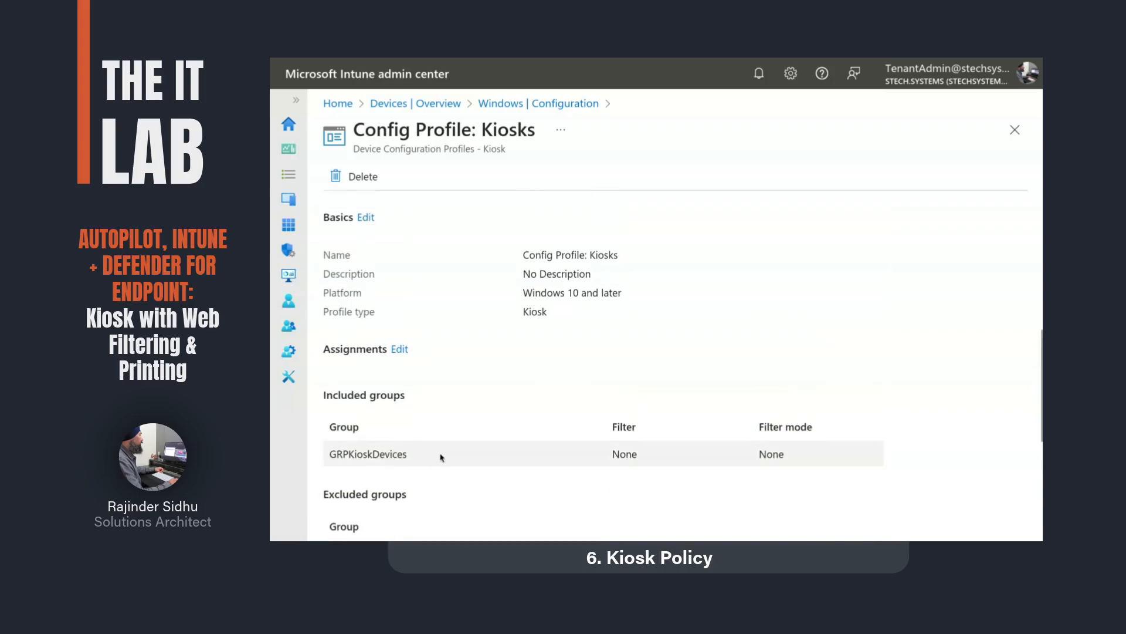
pyautogui.scroll(-5, 442, 456)
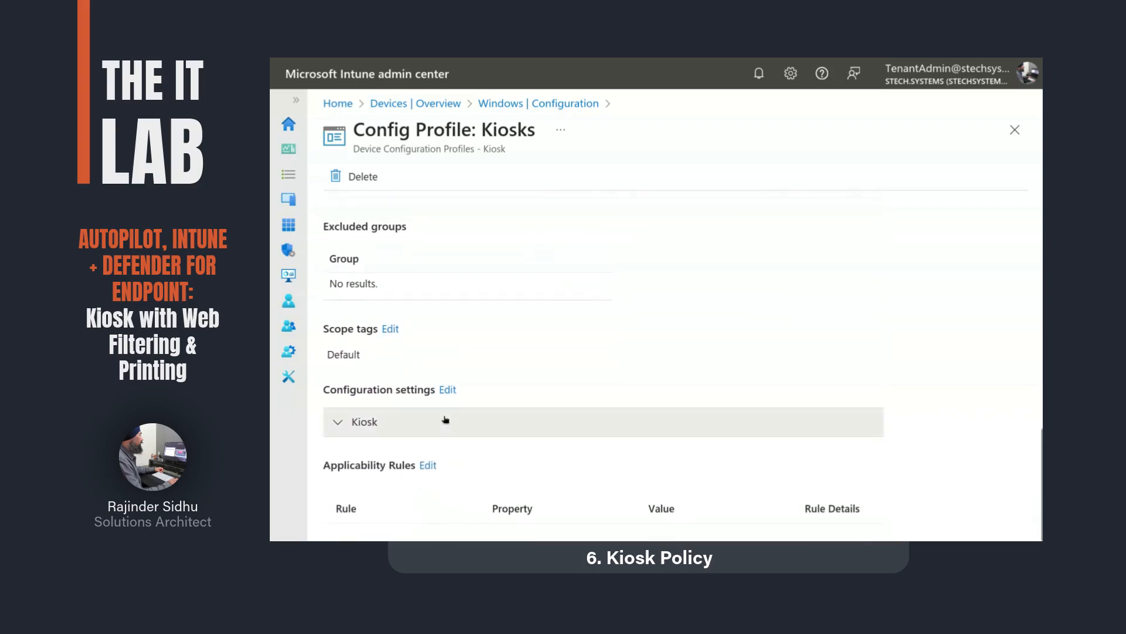
pyautogui.click(513, 421)
pyautogui.scroll(-3, 572, 334)
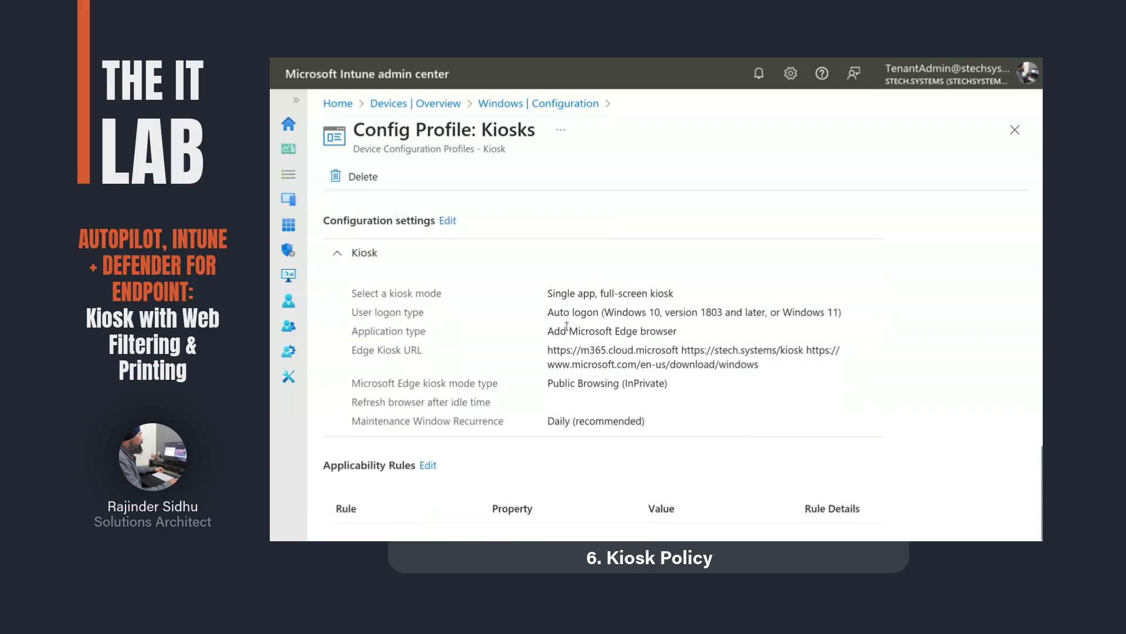
pyautogui.moveTo(548, 291); pyautogui.dragTo(597, 313)
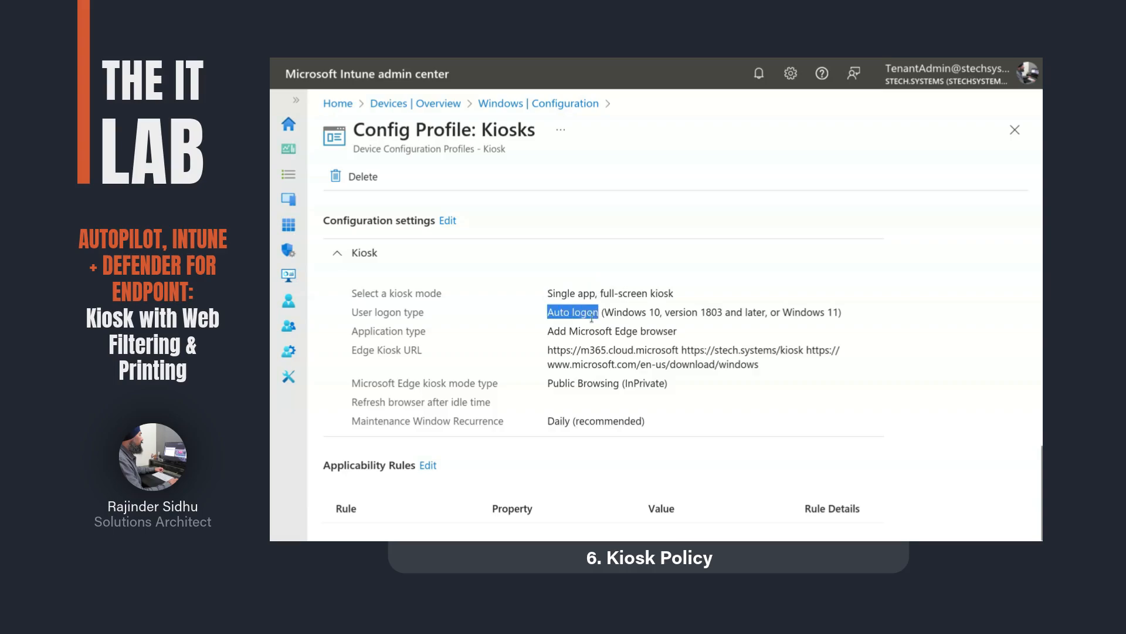
pyautogui.doubleClick(627, 330)
pyautogui.click(704, 337)
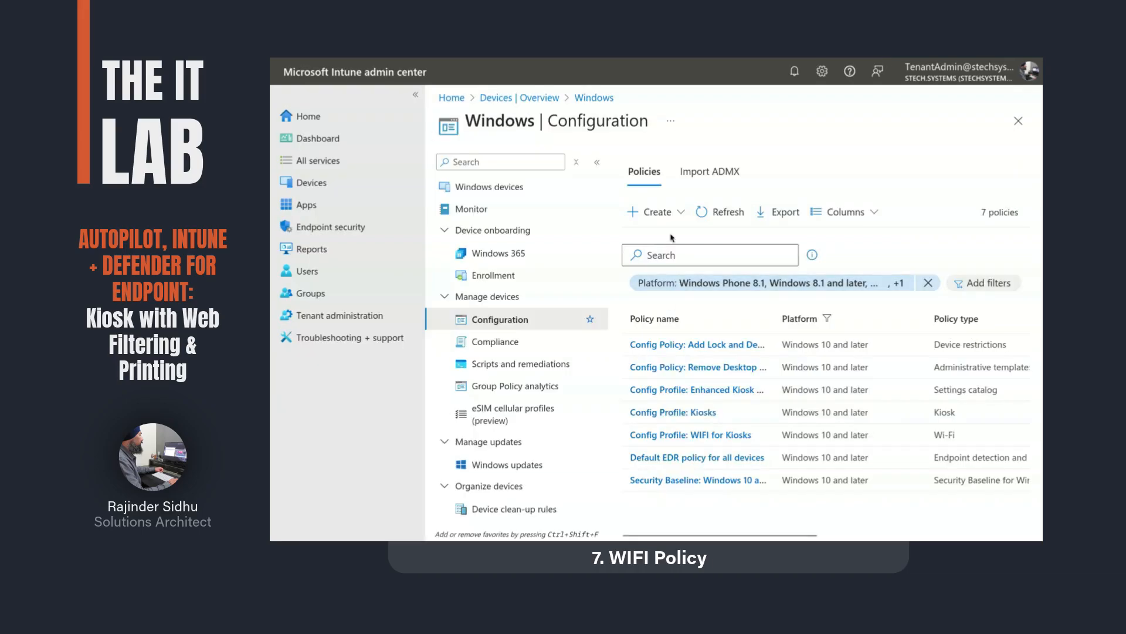
# Step: Start a new Windows 10 and later template profile, search 'wi' and pick Wi-Fi
pyautogui.click(645, 212)
pyautogui.click(669, 246)
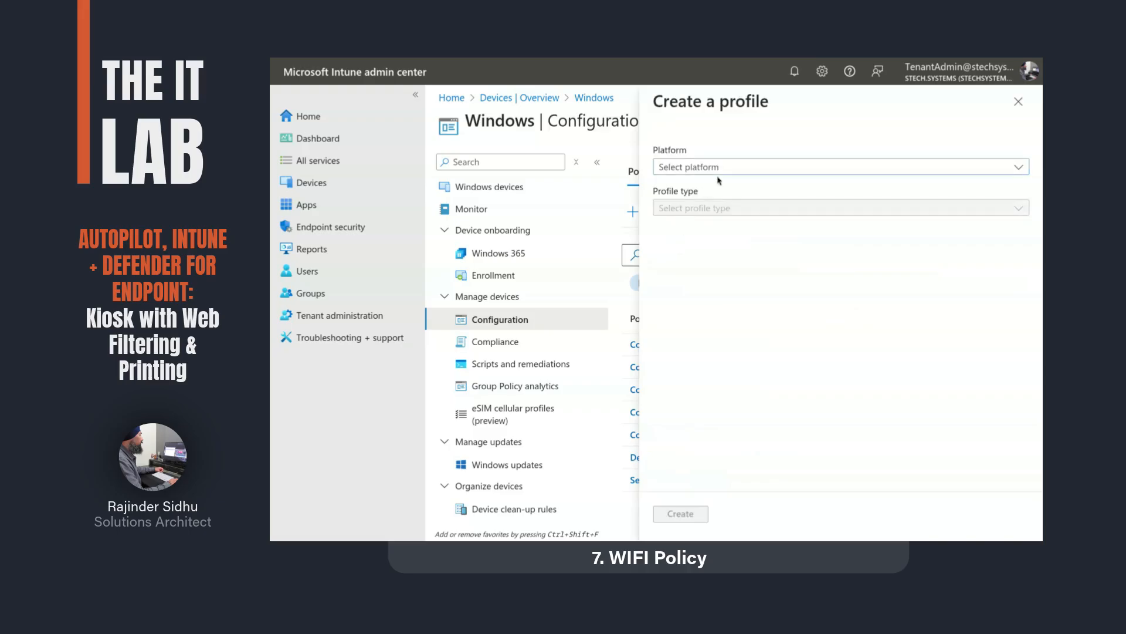
pyautogui.click(733, 171)
pyautogui.click(687, 183)
pyautogui.click(709, 209)
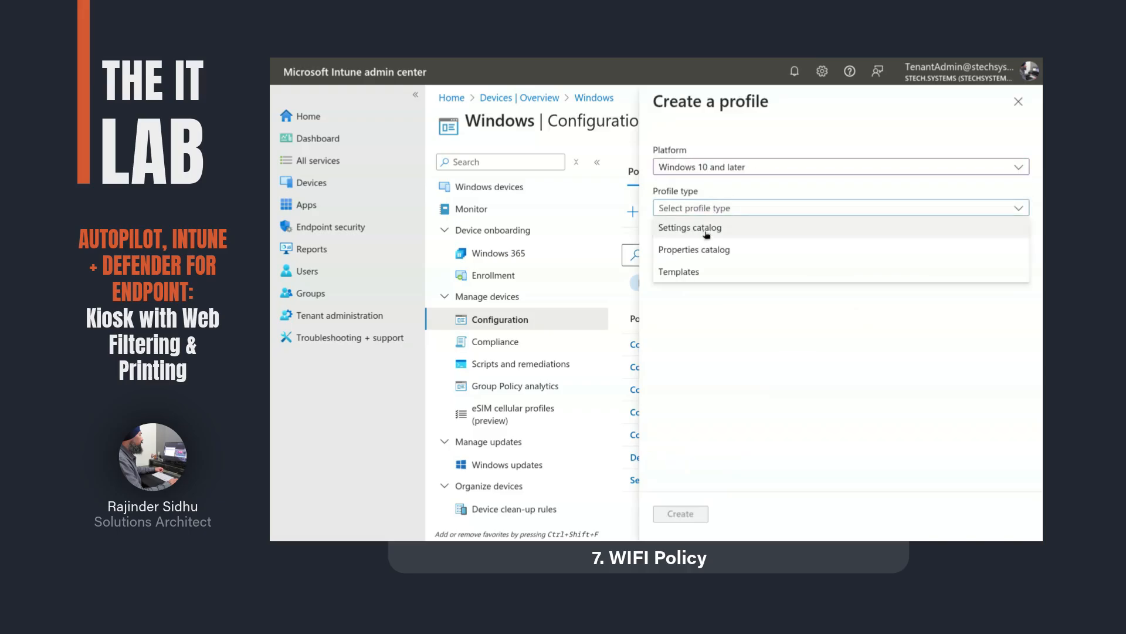
pyautogui.click(694, 273)
pyautogui.click(694, 284)
pyautogui.write('wi')
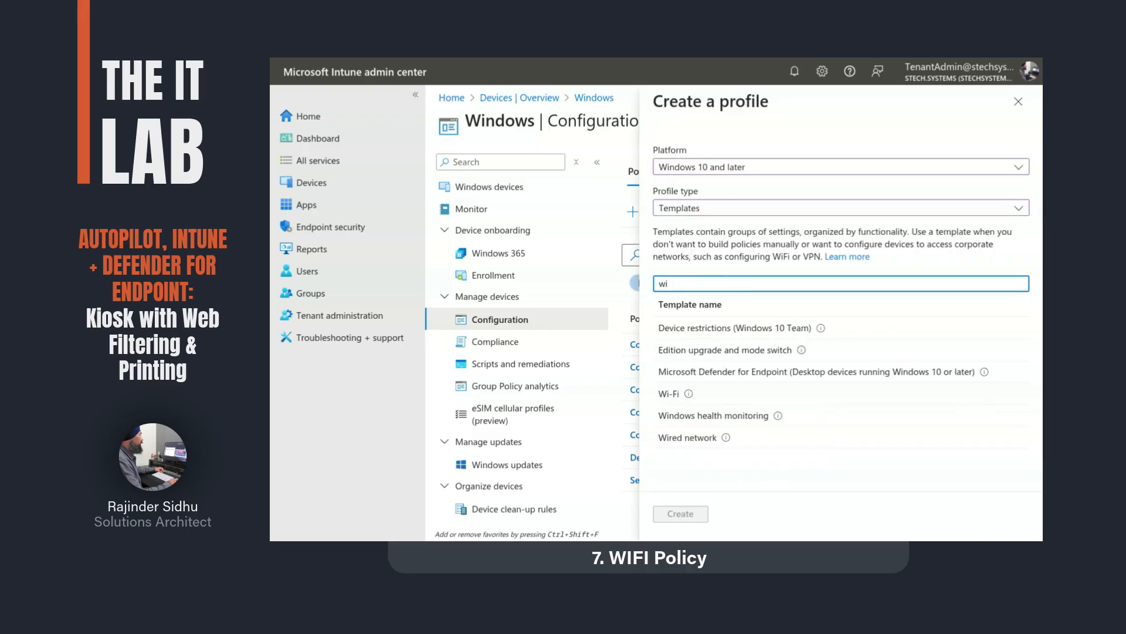
pyautogui.click(668, 393)
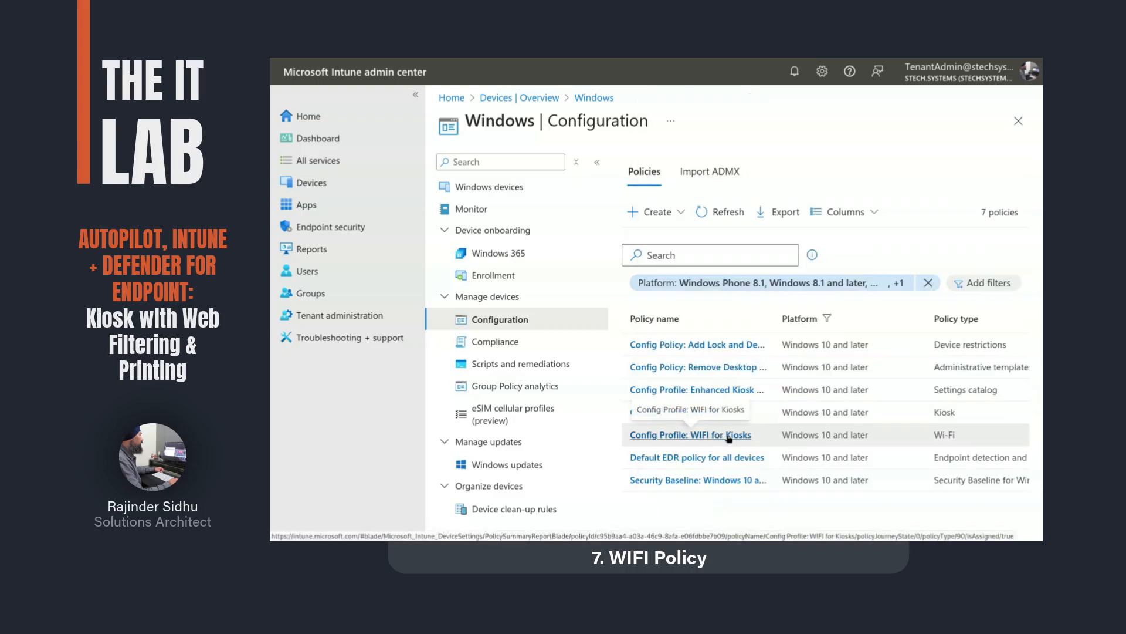
# Step: Open Config Profile: WIFI for Kiosks and edit its configuration settings
pyautogui.click(729, 435)
pyautogui.scroll(-10, 729, 440)
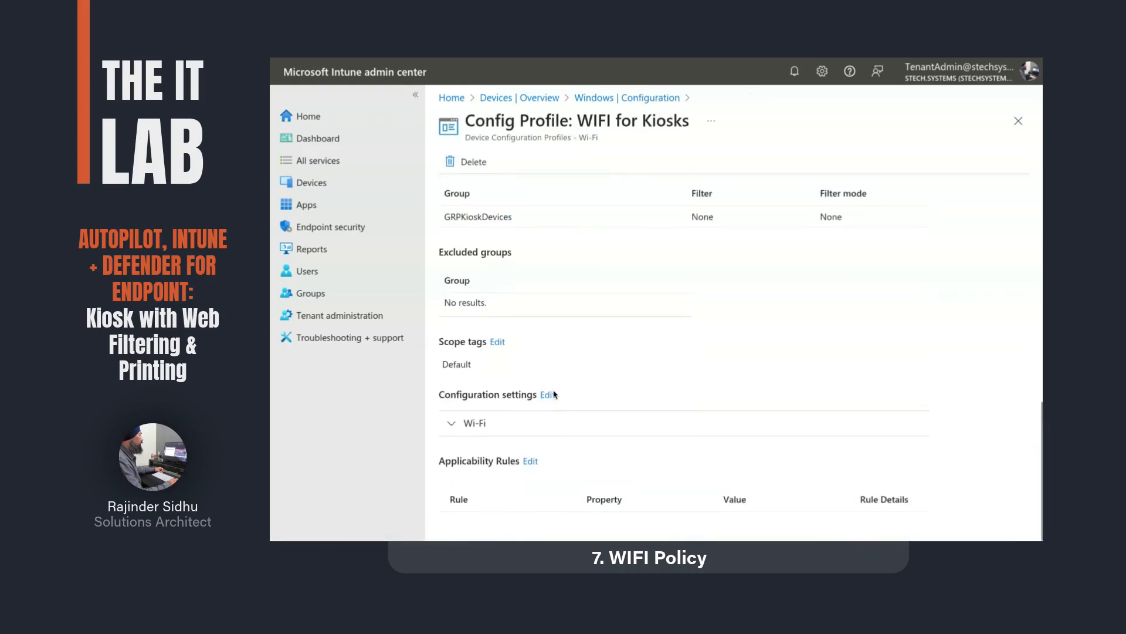
pyautogui.scroll(1, 555, 394)
pyautogui.click(545, 407)
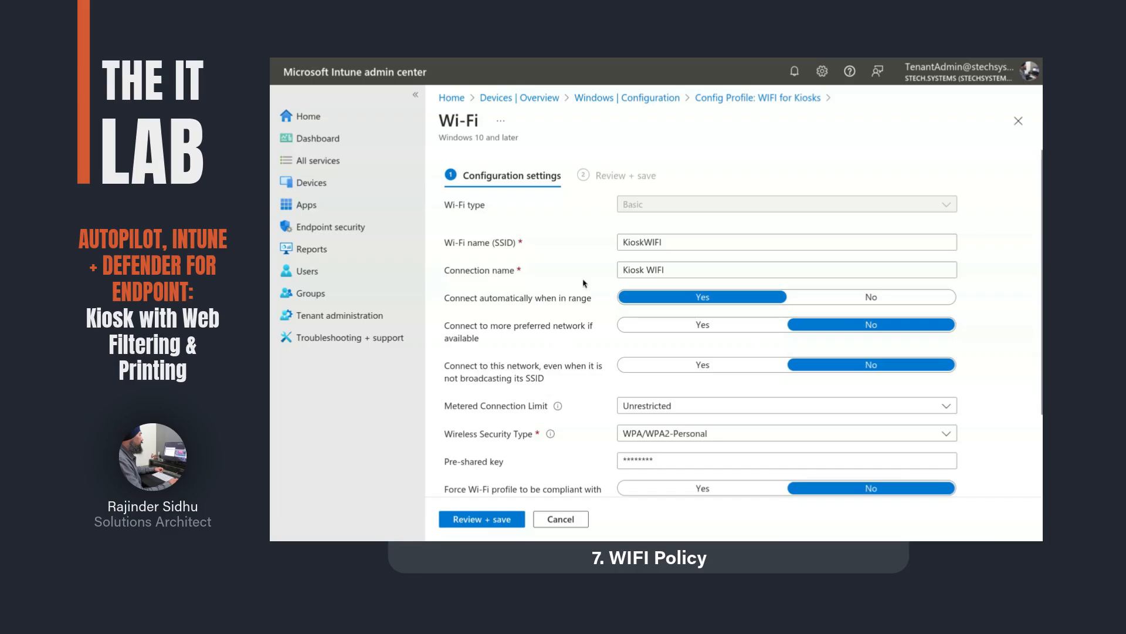
# Step: Review the KioskWIFI SSID and keep WPA/WPA2-Personal as the wireless security type
pyautogui.click(674, 243)
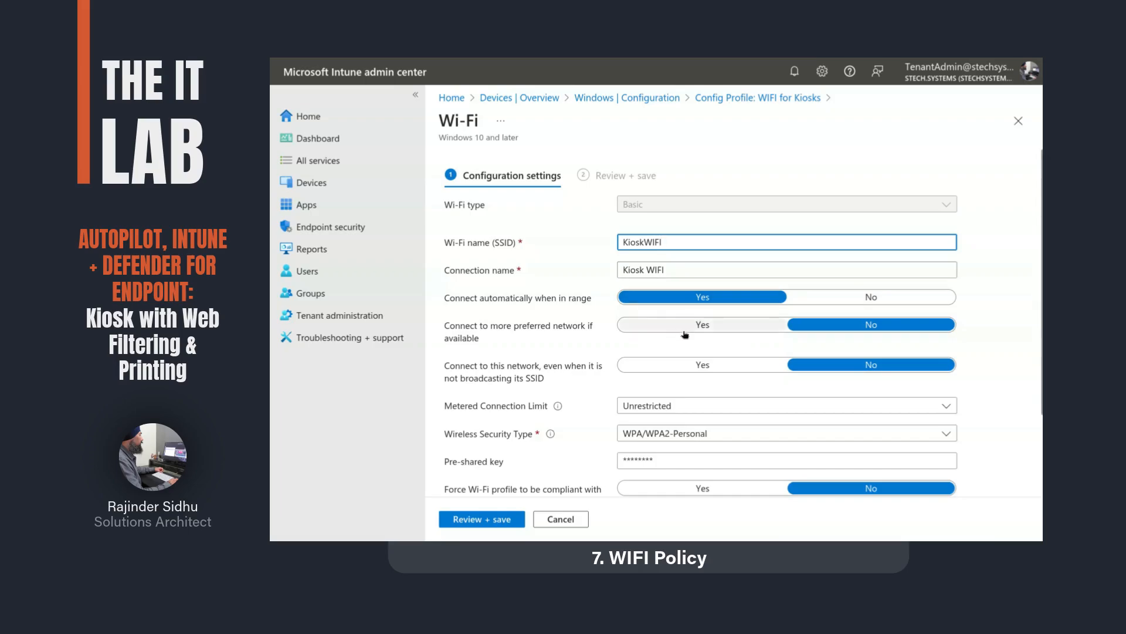
pyautogui.scroll(-2, 684, 375)
pyautogui.click(684, 375)
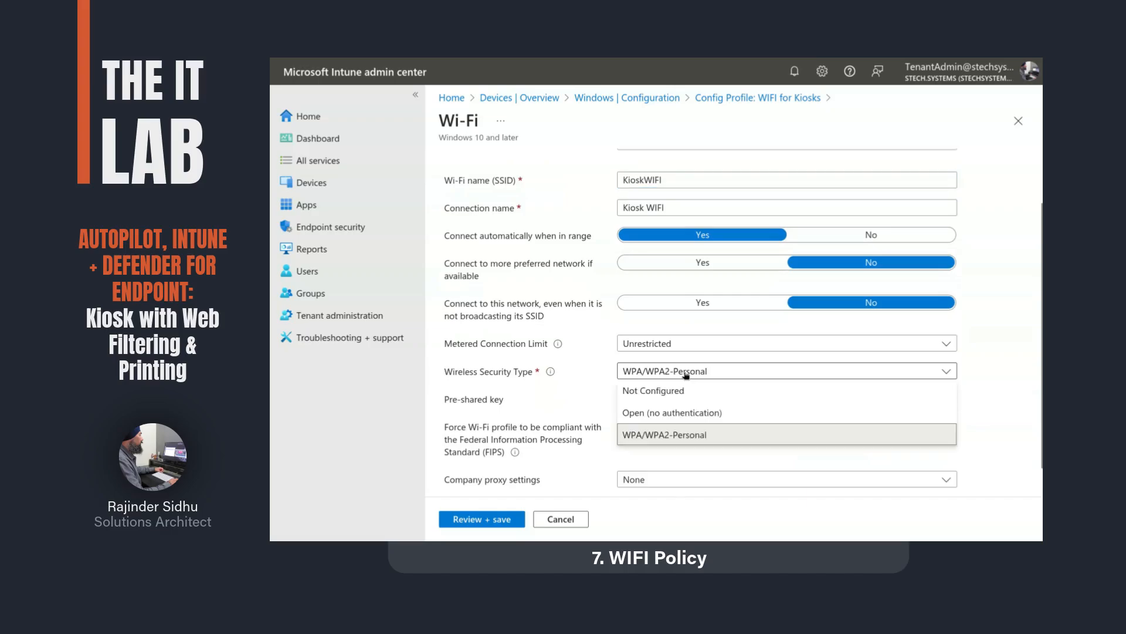
pyautogui.click(686, 376)
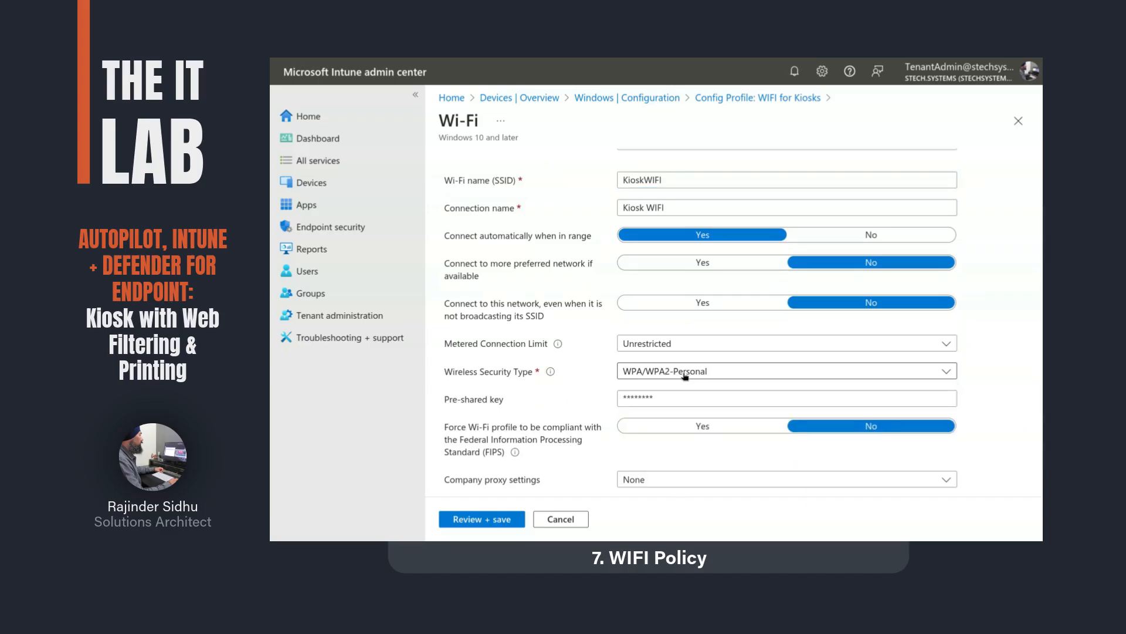
pyautogui.scroll(-1, 674, 396)
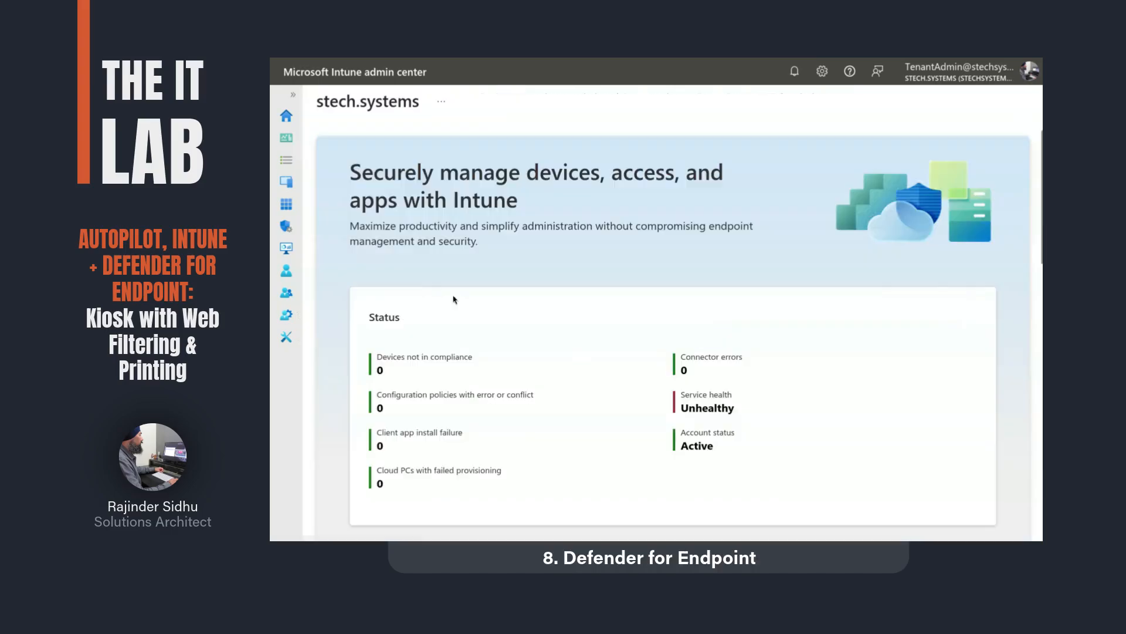
# Step: Check the Defender for Endpoint connector under Endpoint security, then view endpoint detection and response
pyautogui.click(286, 227)
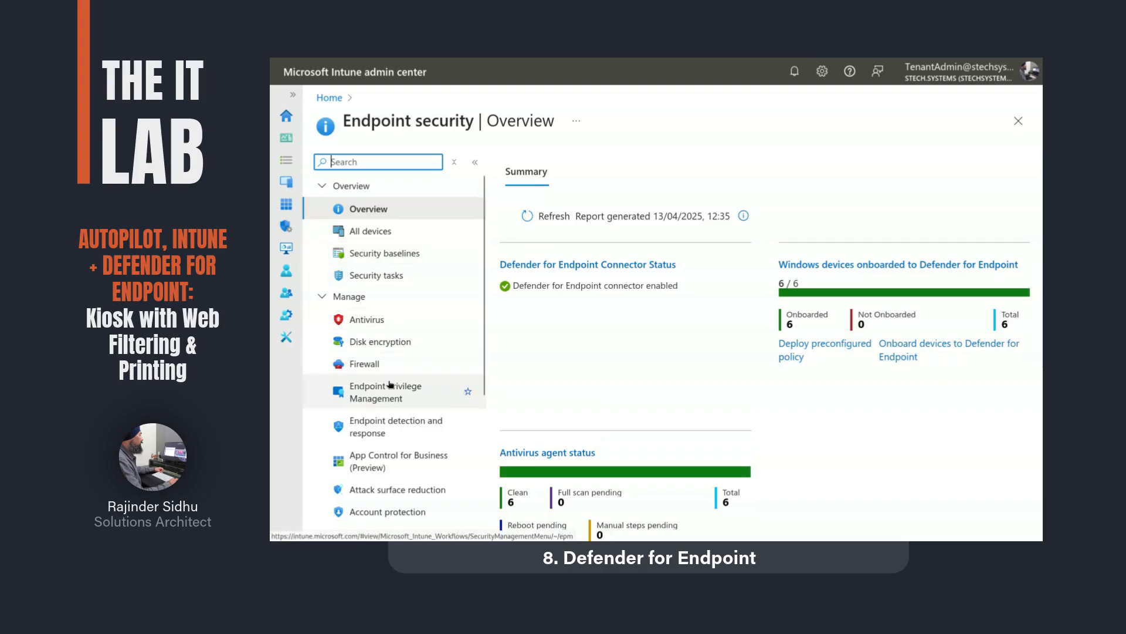
pyautogui.scroll(-2, 387, 384)
pyautogui.scroll(-2, 390, 384)
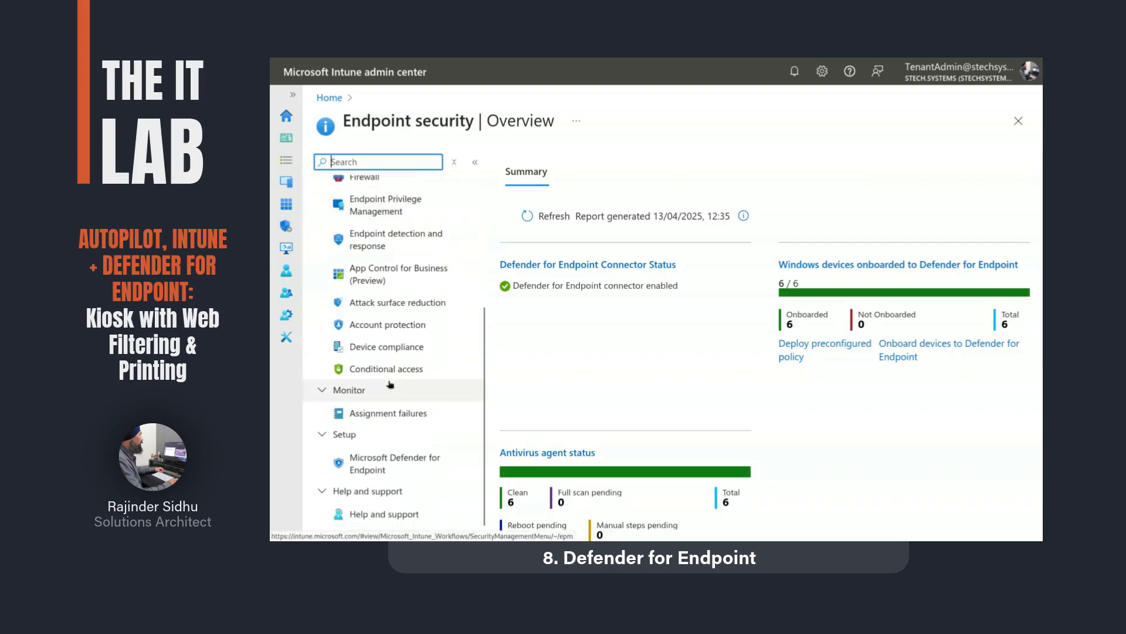
pyautogui.click(373, 470)
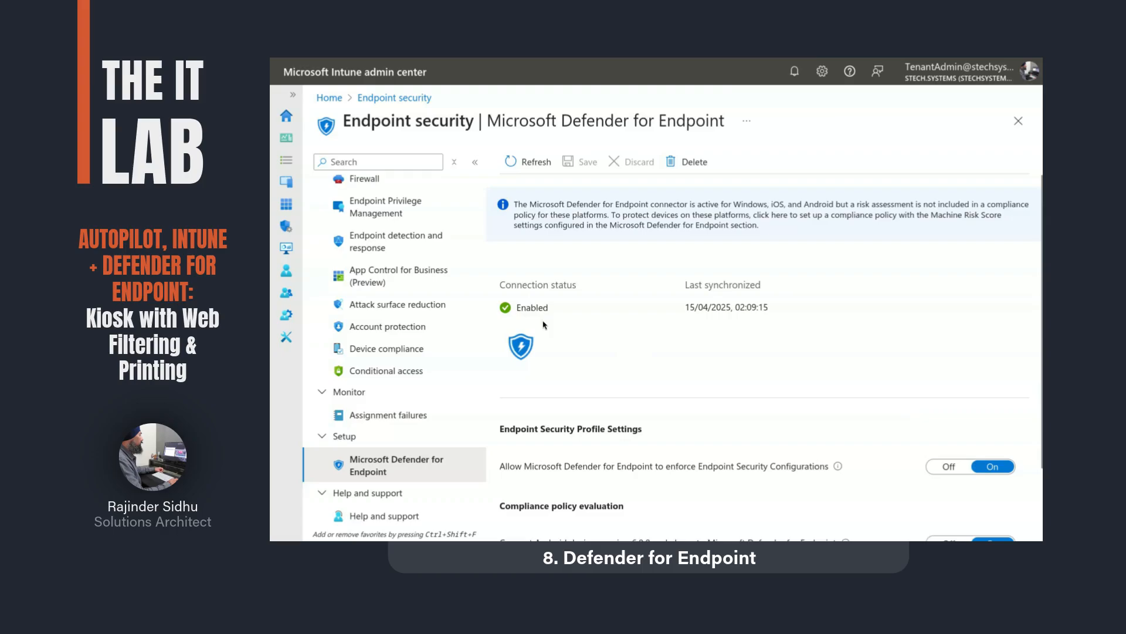
pyautogui.click(400, 240)
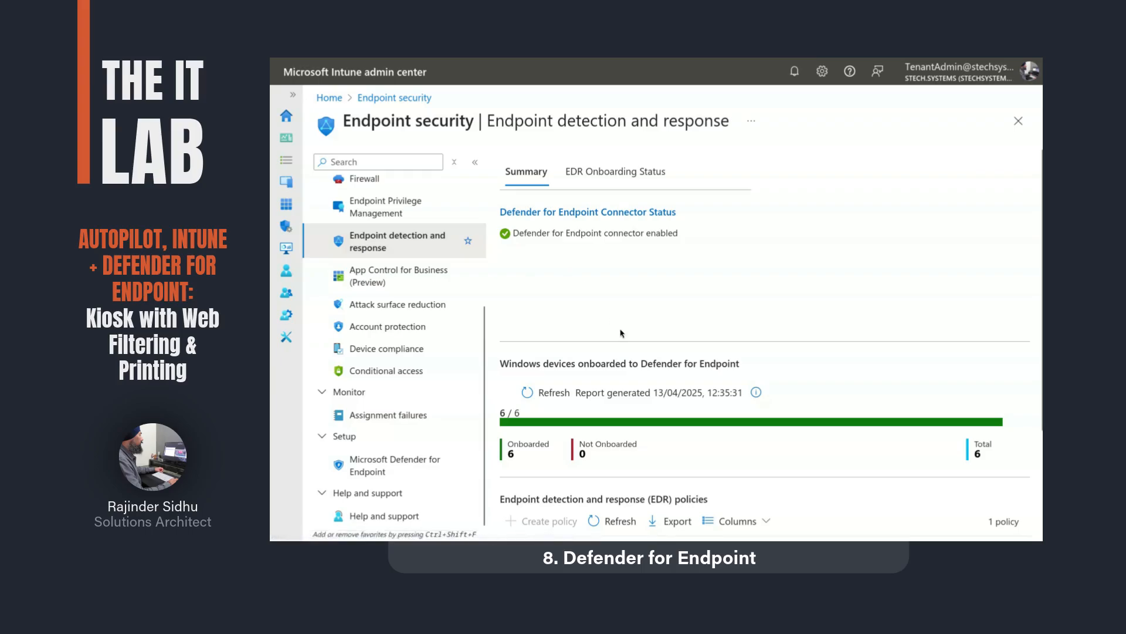
# Step: Review the Default EDR policy: targets All Devices with package type Auto from connector
pyautogui.scroll(-2, 622, 333)
pyautogui.scroll(-1, 621, 332)
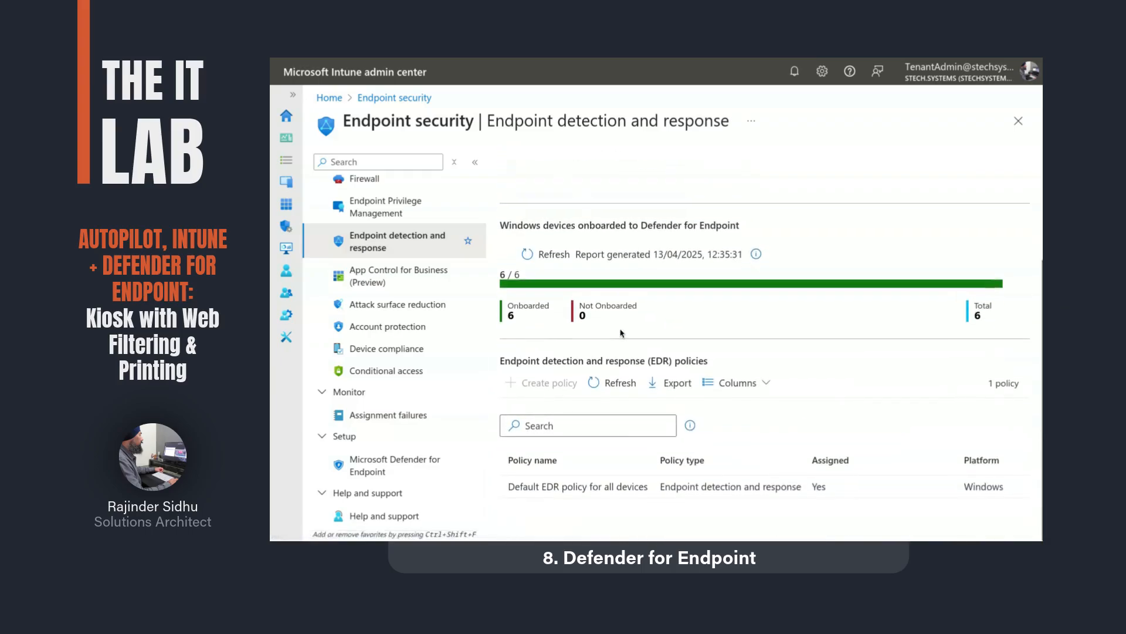
pyautogui.click(587, 488)
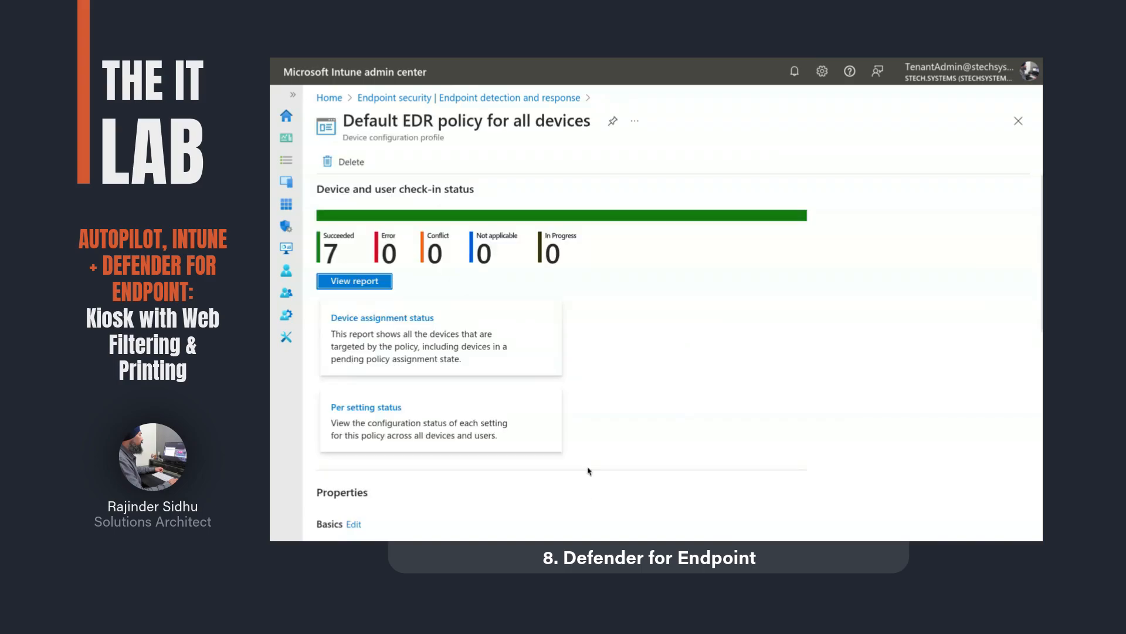
pyautogui.scroll(-5, 633, 415)
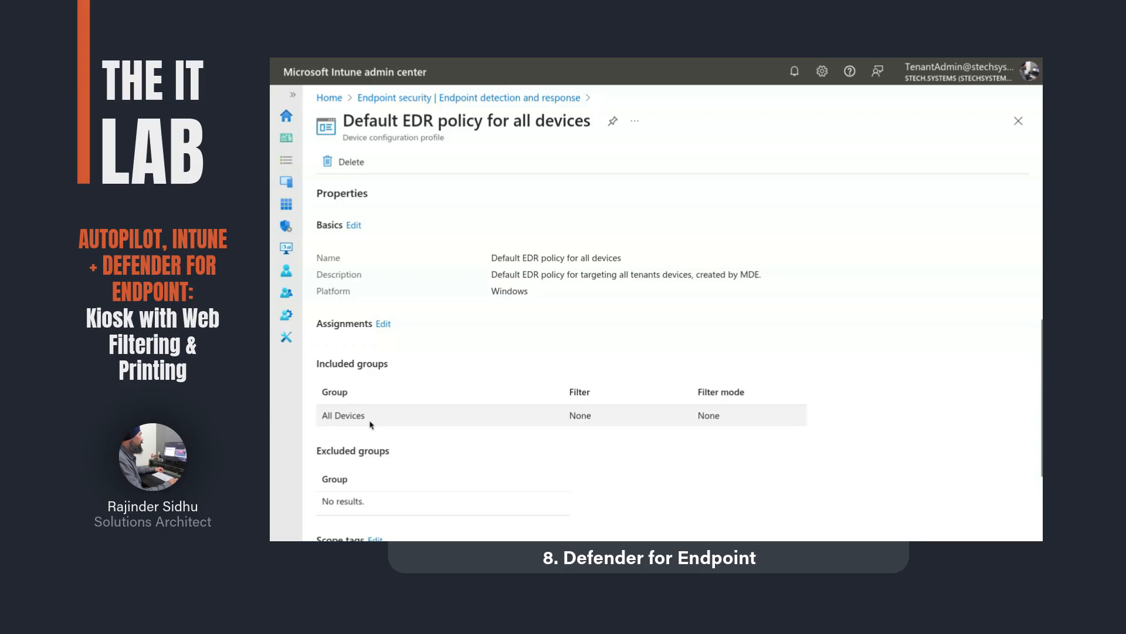
pyautogui.scroll(-2, 371, 423)
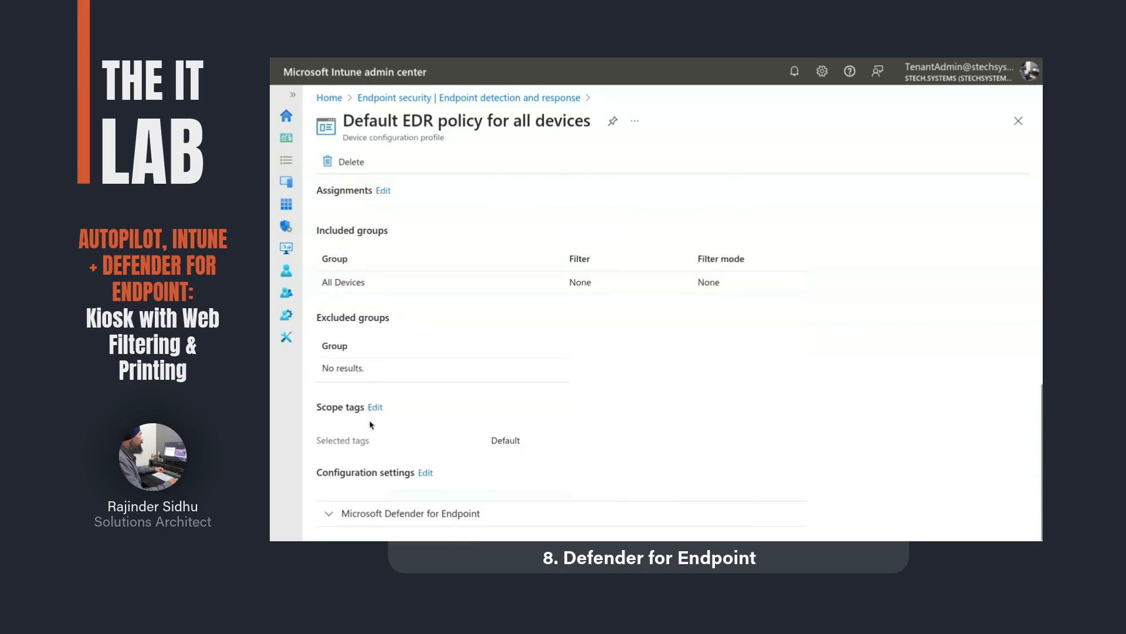
pyautogui.click(373, 516)
pyautogui.scroll(-2, 534, 473)
pyautogui.moveTo(515, 451); pyautogui.dragTo(588, 462)
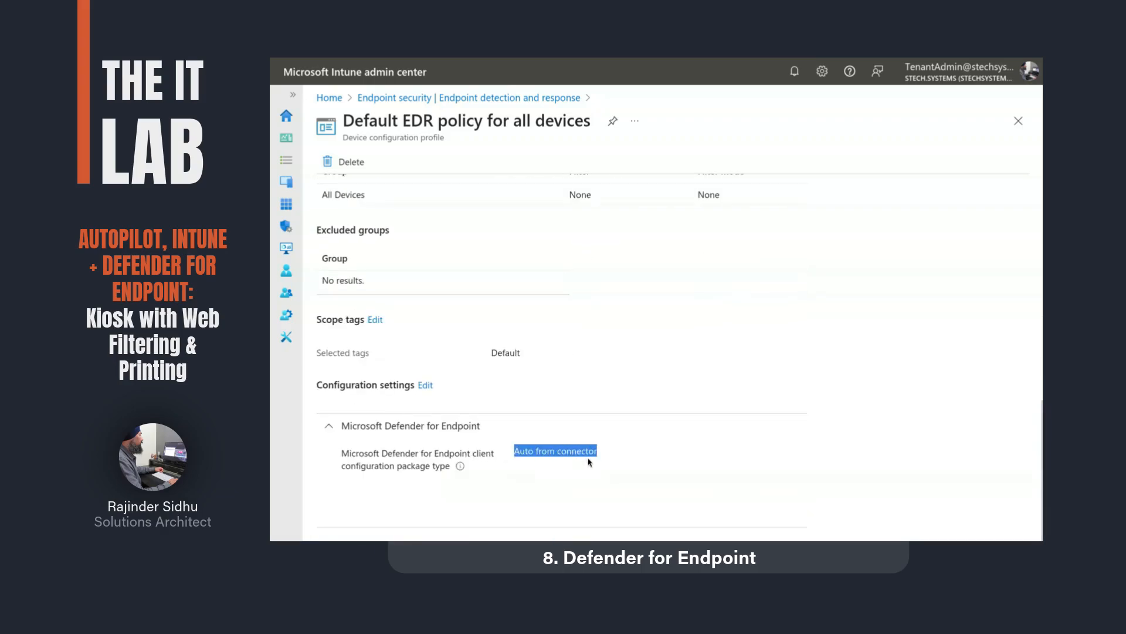
pyautogui.click(622, 456)
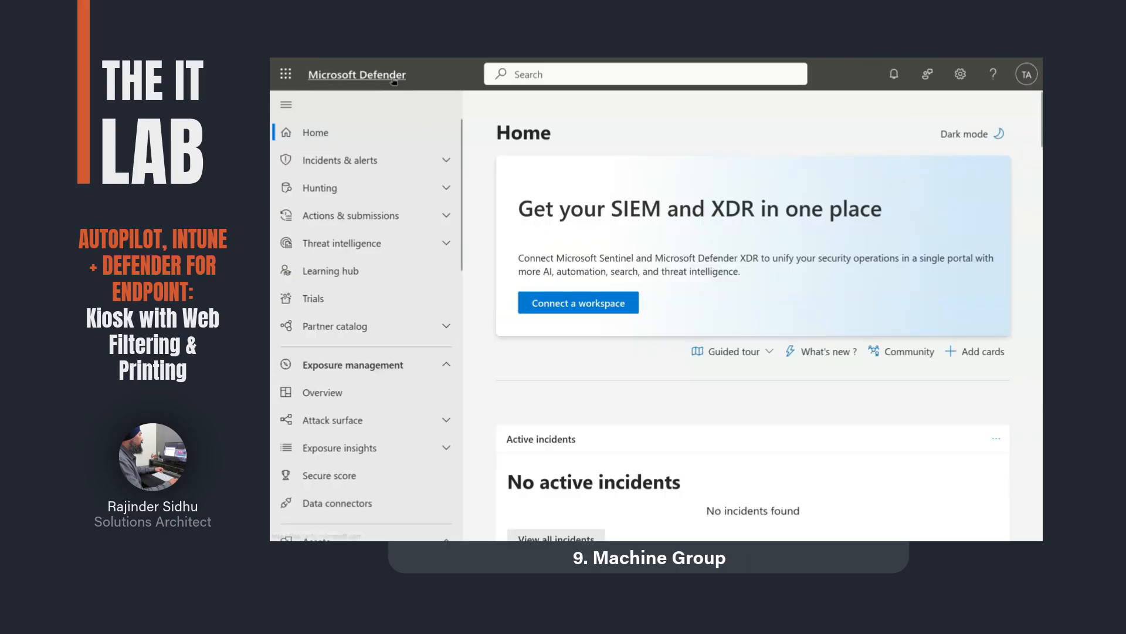
# Step: Go to Settings > Endpoints > Device groups and open the KioskDevices group
pyautogui.scroll(-8, 382, 372)
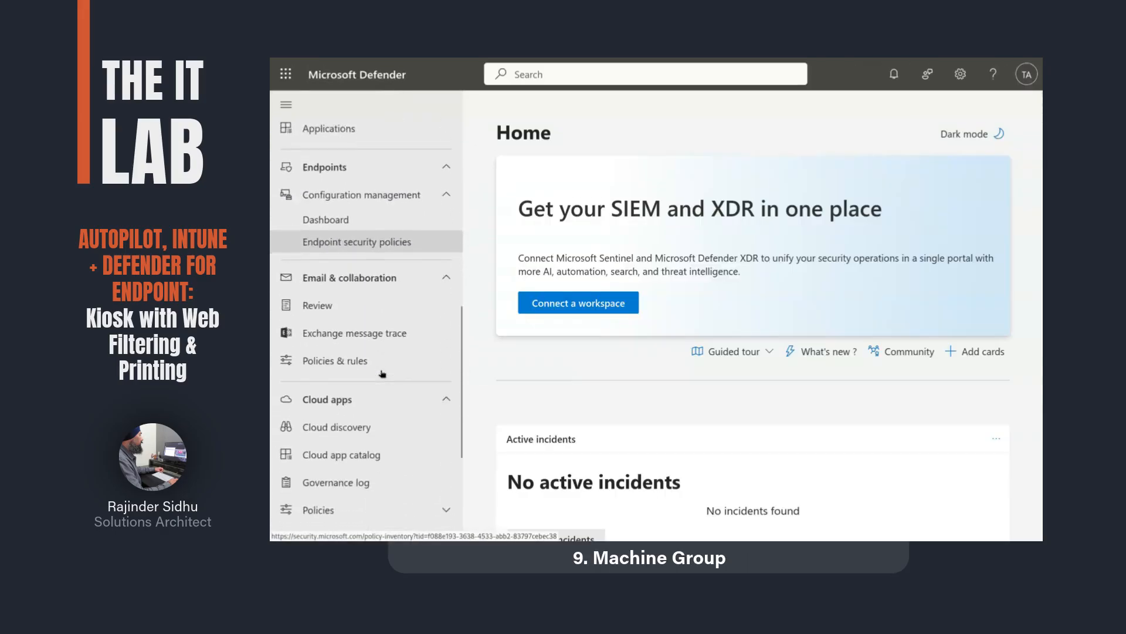
pyautogui.scroll(-3, 382, 373)
pyautogui.click(339, 451)
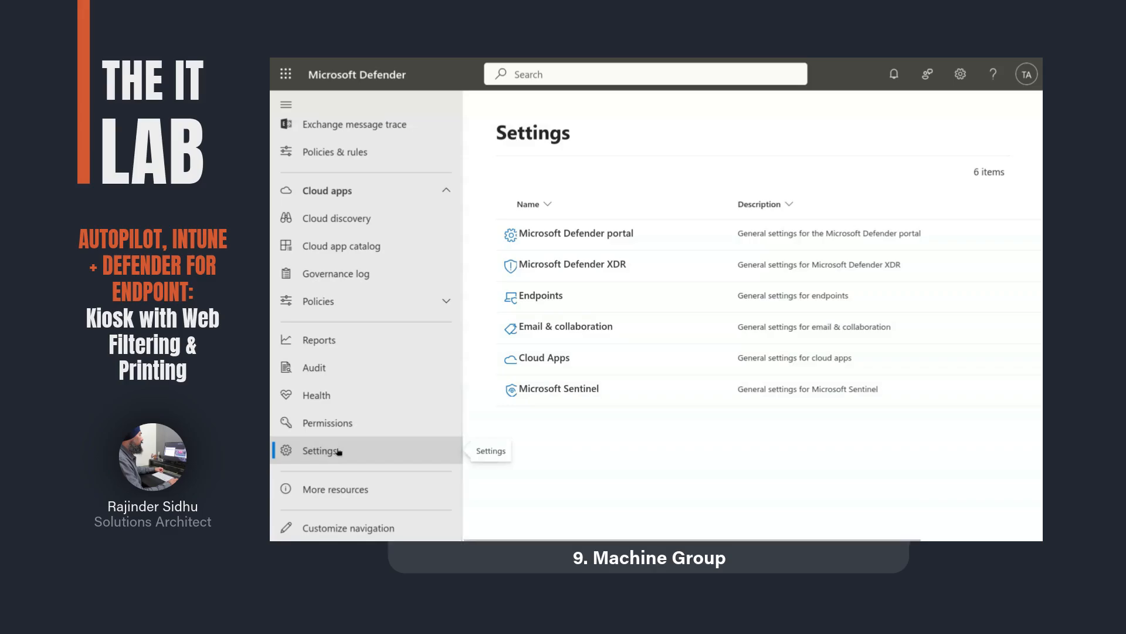
pyautogui.click(537, 296)
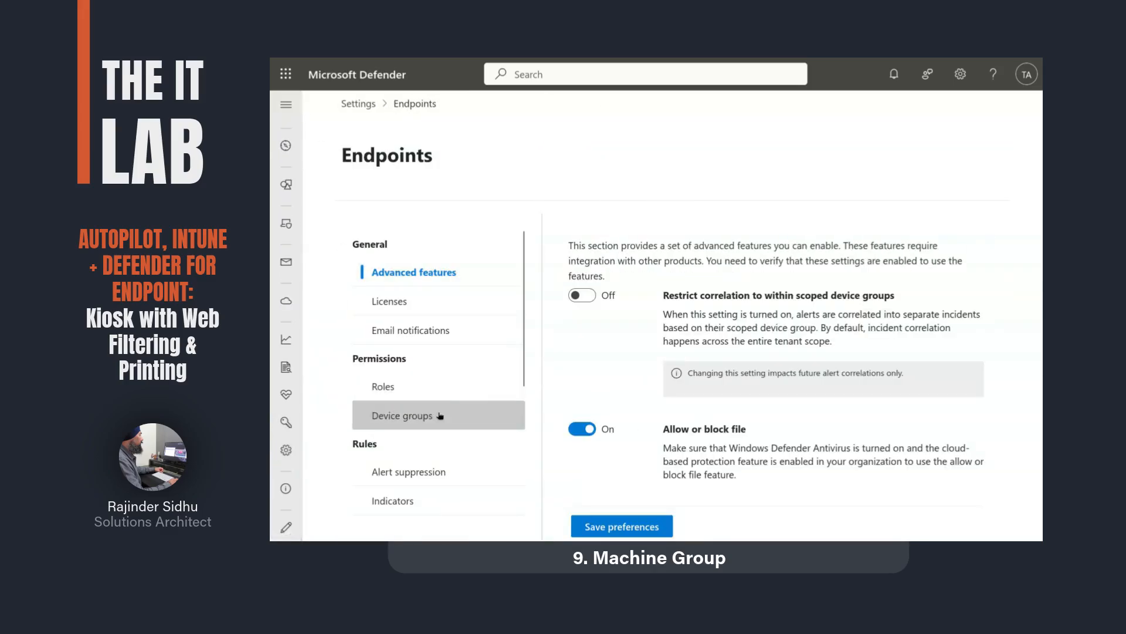
pyautogui.click(440, 415)
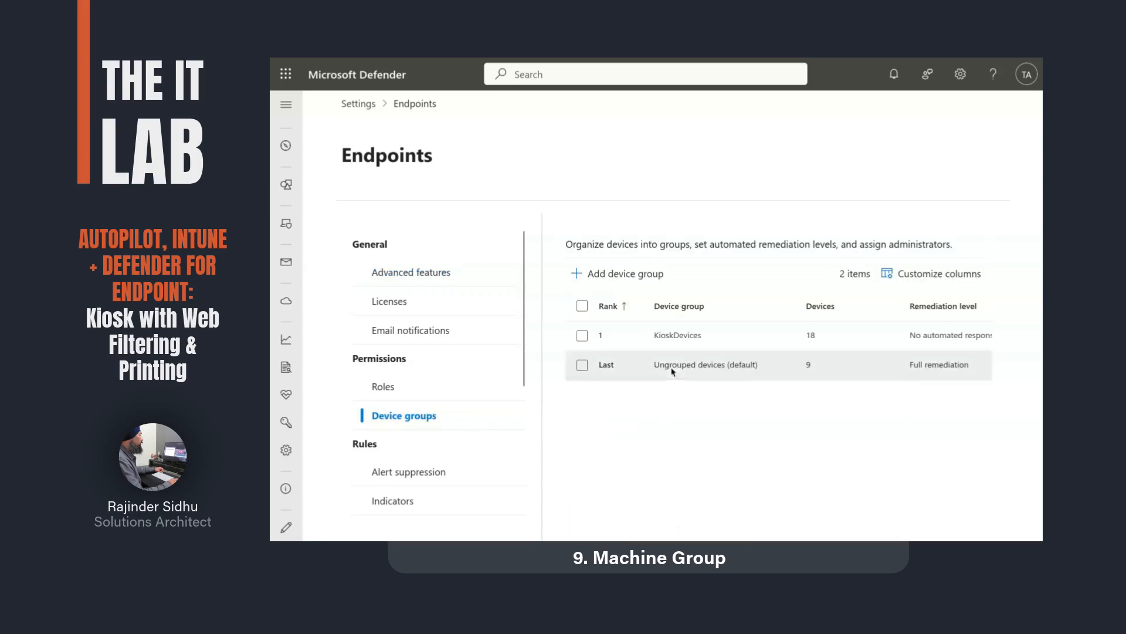
pyautogui.click(679, 339)
# Step: Review KioskDevices rules (name starts with KIOSK, OS Windows 11) and cancel without saving
pyautogui.click(577, 519)
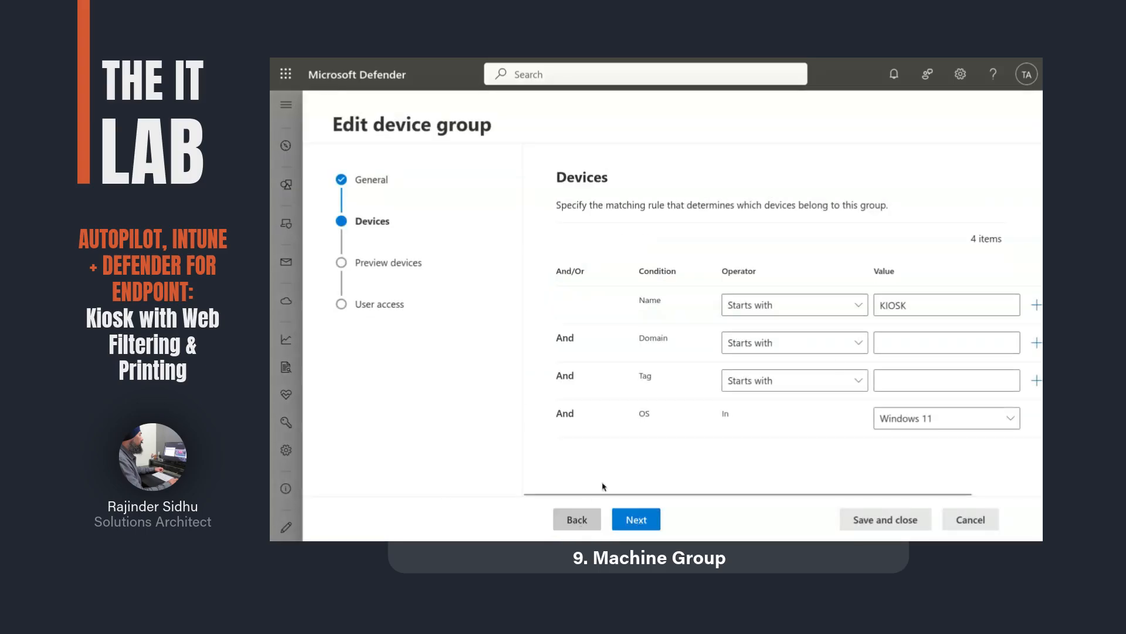
pyautogui.doubleClick(898, 305)
pyautogui.click(919, 420)
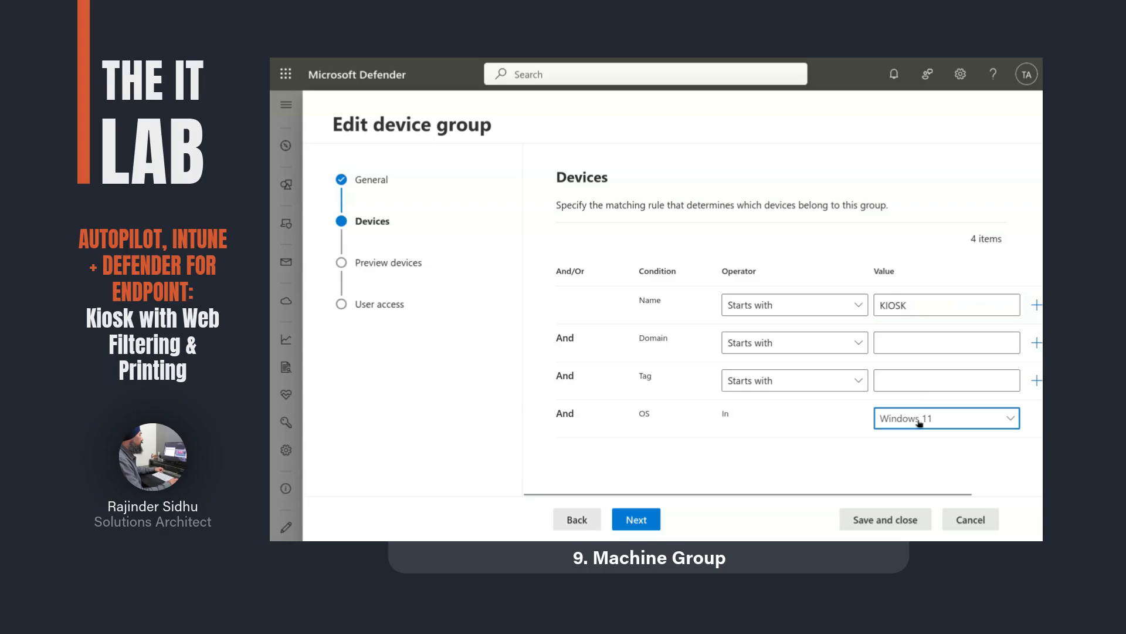
pyautogui.click(919, 423)
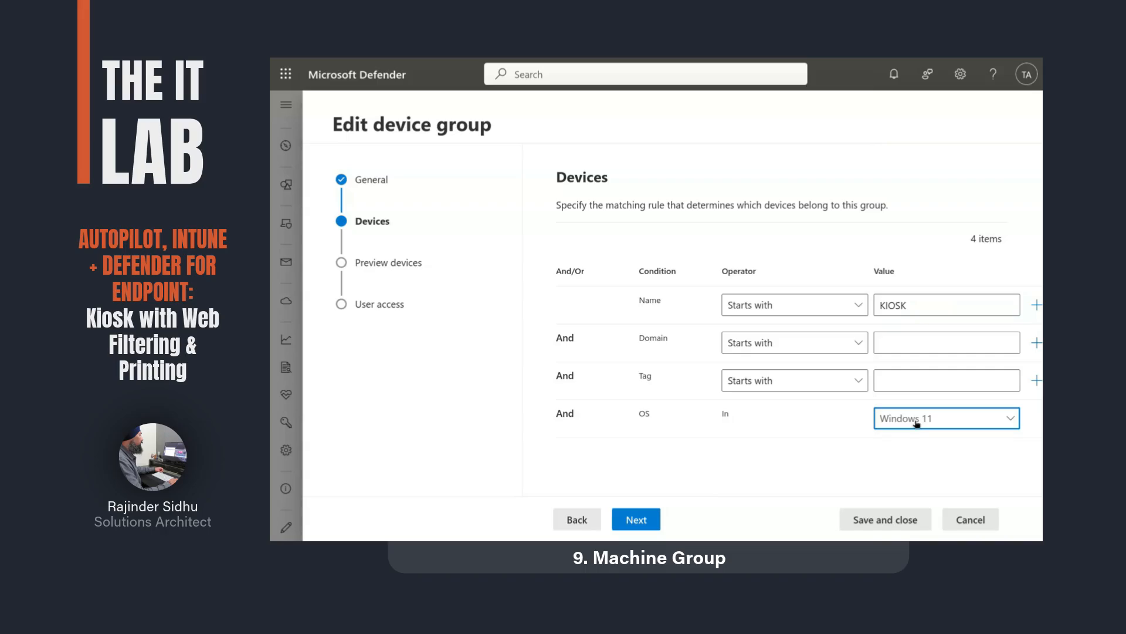
pyautogui.click(637, 519)
pyautogui.click(640, 521)
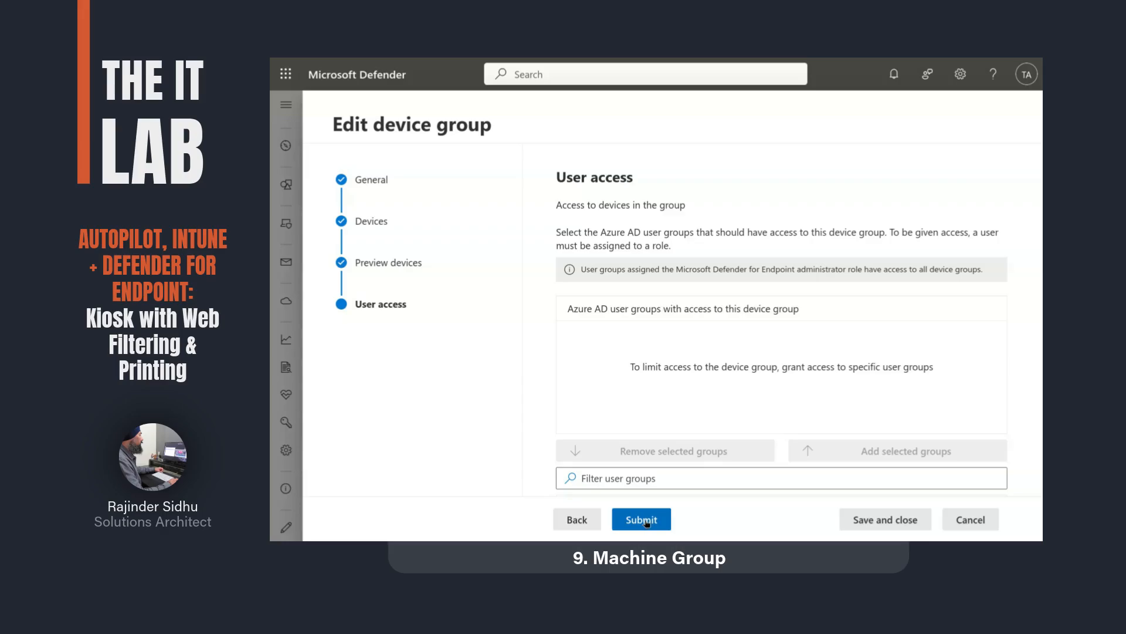
pyautogui.click(978, 521)
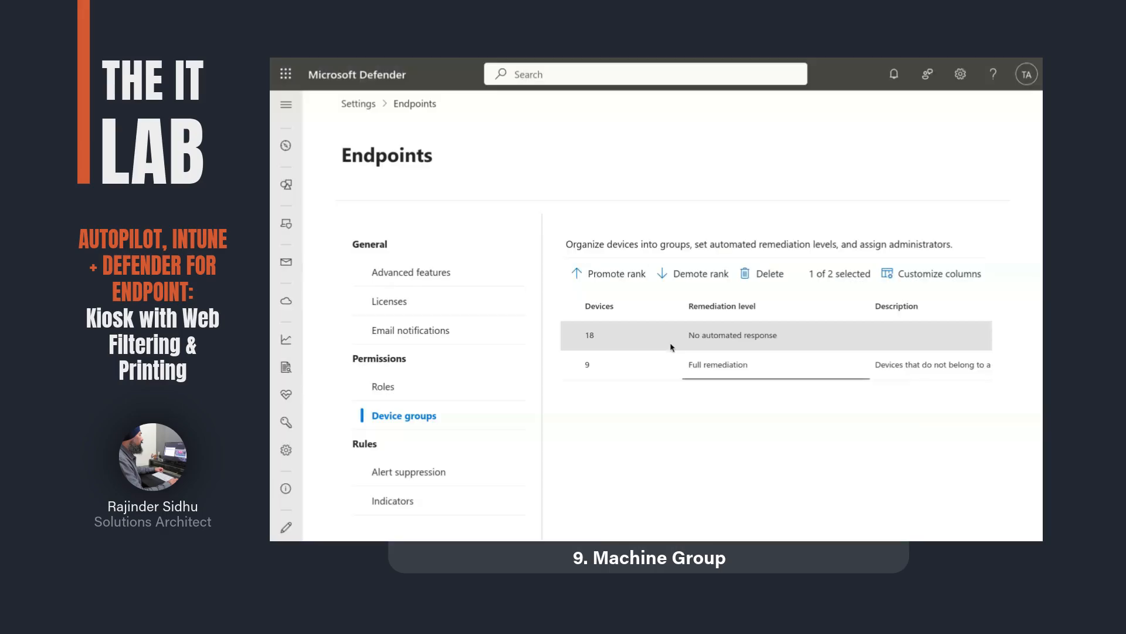
pyautogui.scroll(-4, 485, 409)
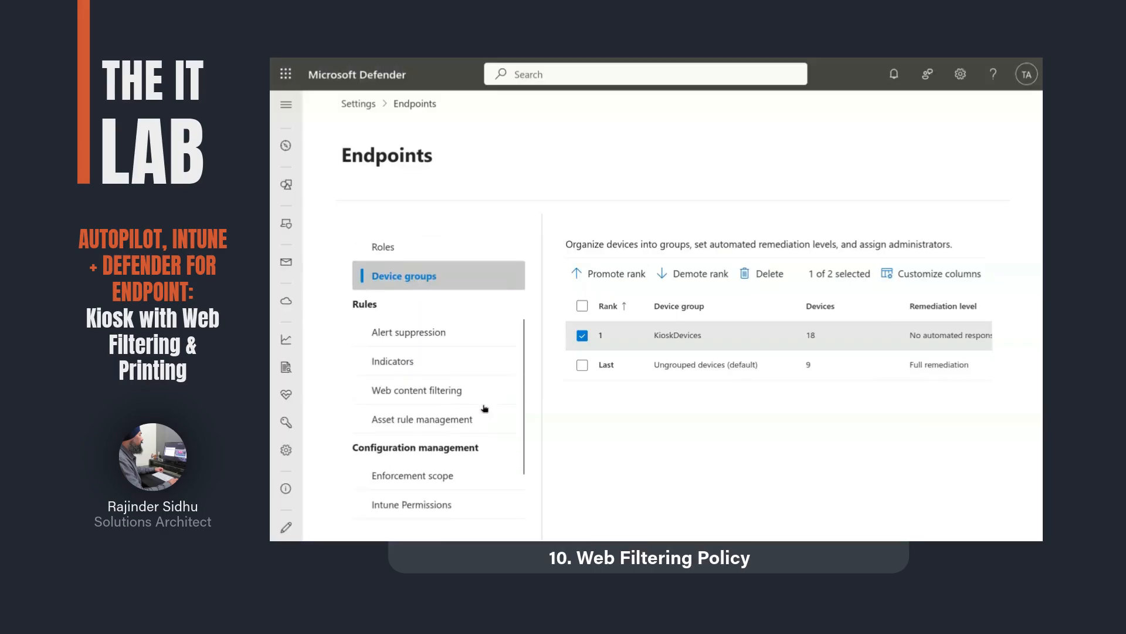
# Step: Open the Kiosks web content filtering policy summary to review blocked categories and KioskDevices scope
pyautogui.scroll(-3, 485, 409)
pyautogui.click(476, 315)
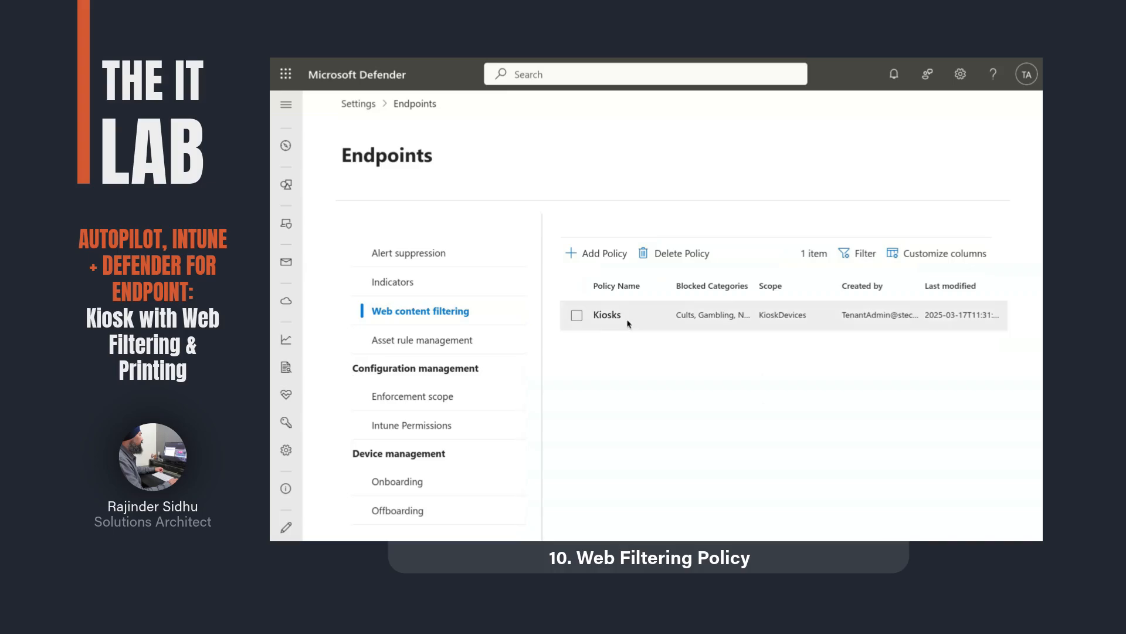
pyautogui.click(612, 314)
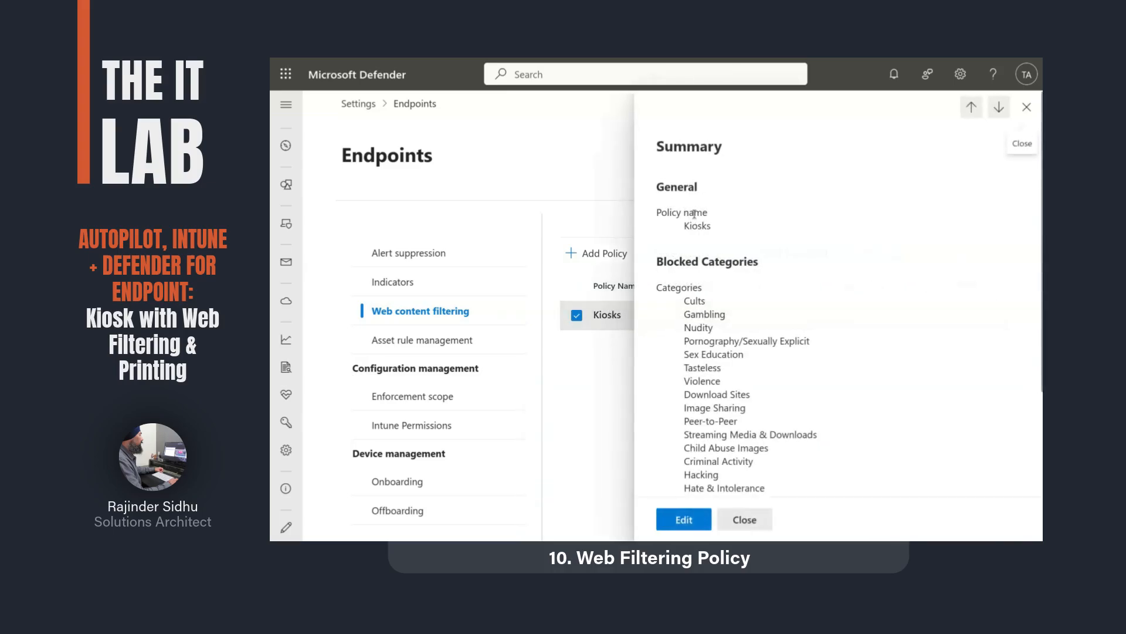
pyautogui.scroll(-2, 759, 295)
pyautogui.scroll(-3, 759, 294)
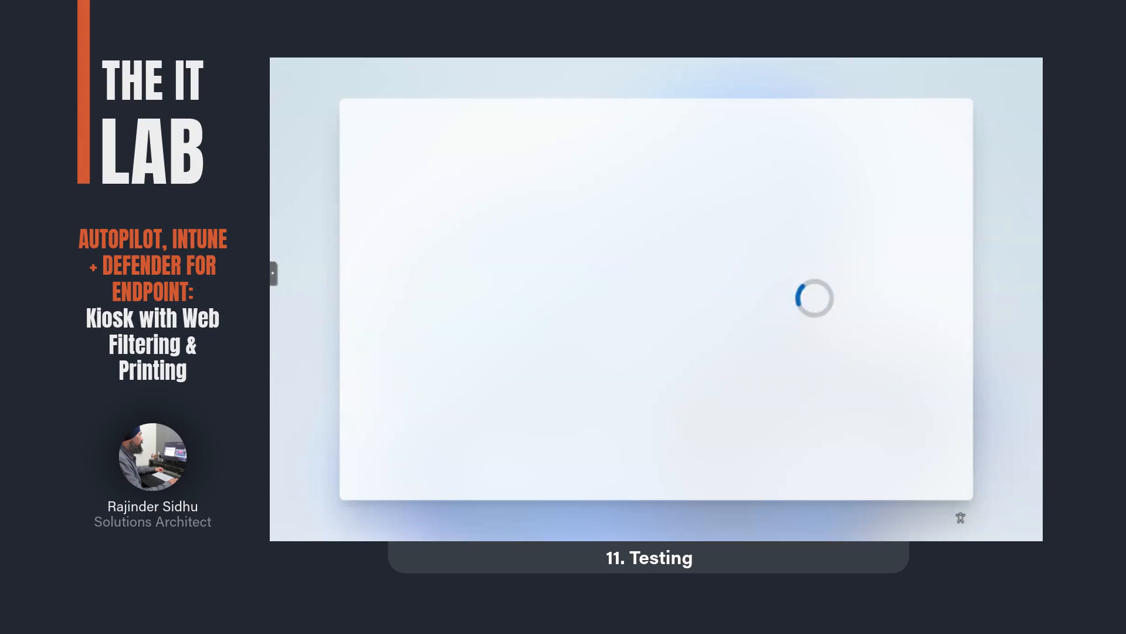
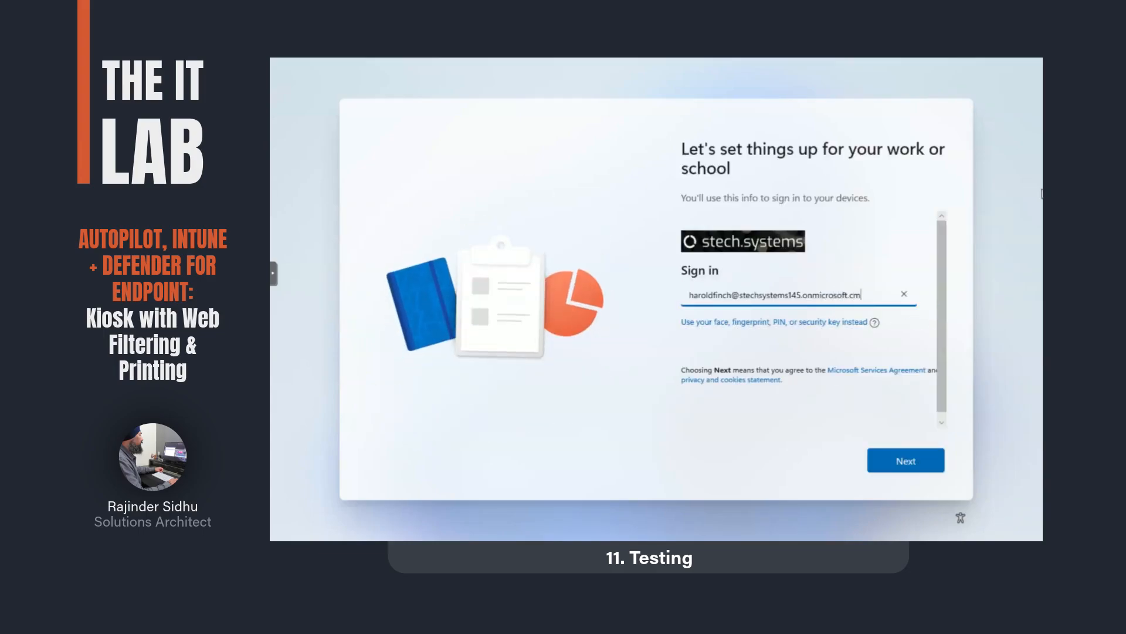
# Step: Enter the work account's e-mail address, correcting a typo, and continue to the password step
pyautogui.click(903, 459)
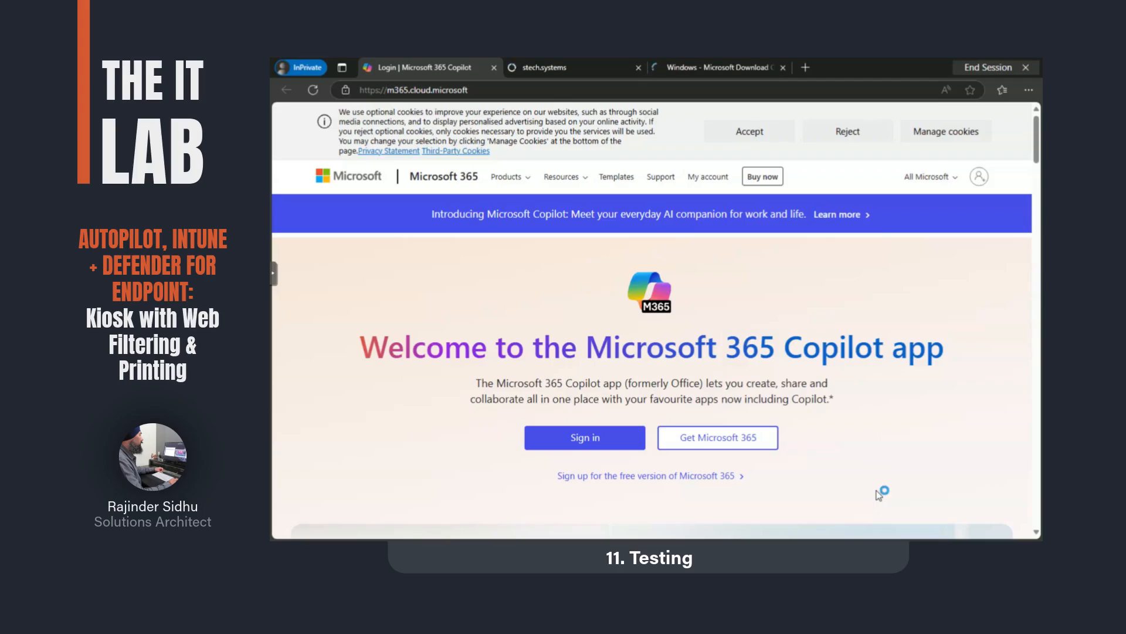
# Step: Accept cookies, switch to the stech.systems kiosk tab, reach the Kiosk sign-in and check Wi-Fi
pyautogui.click(749, 138)
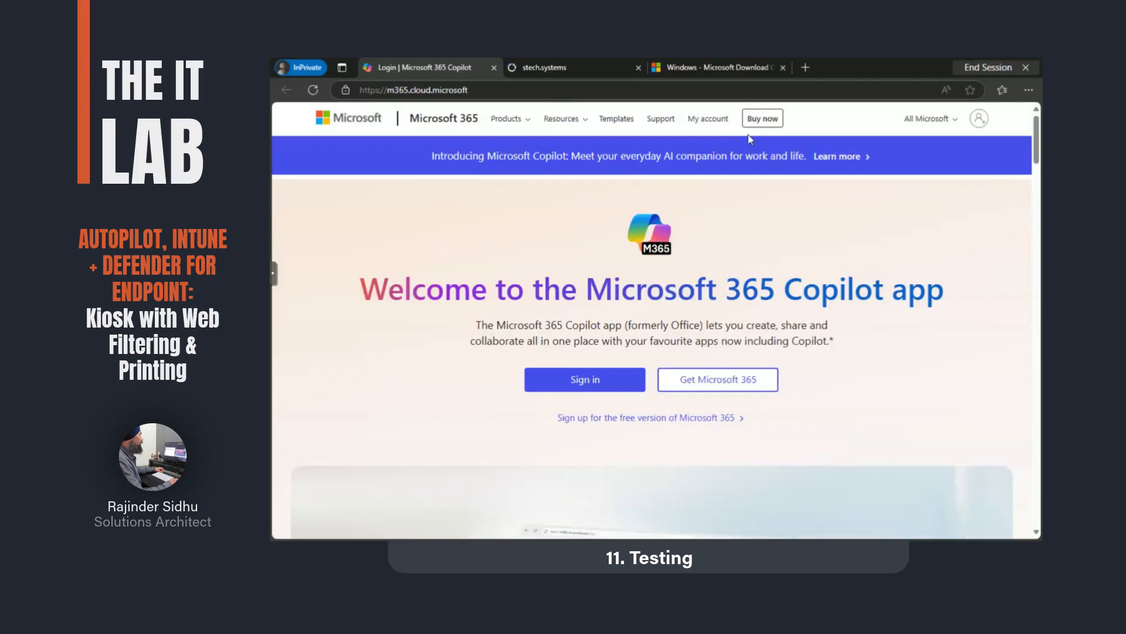
pyautogui.click(571, 71)
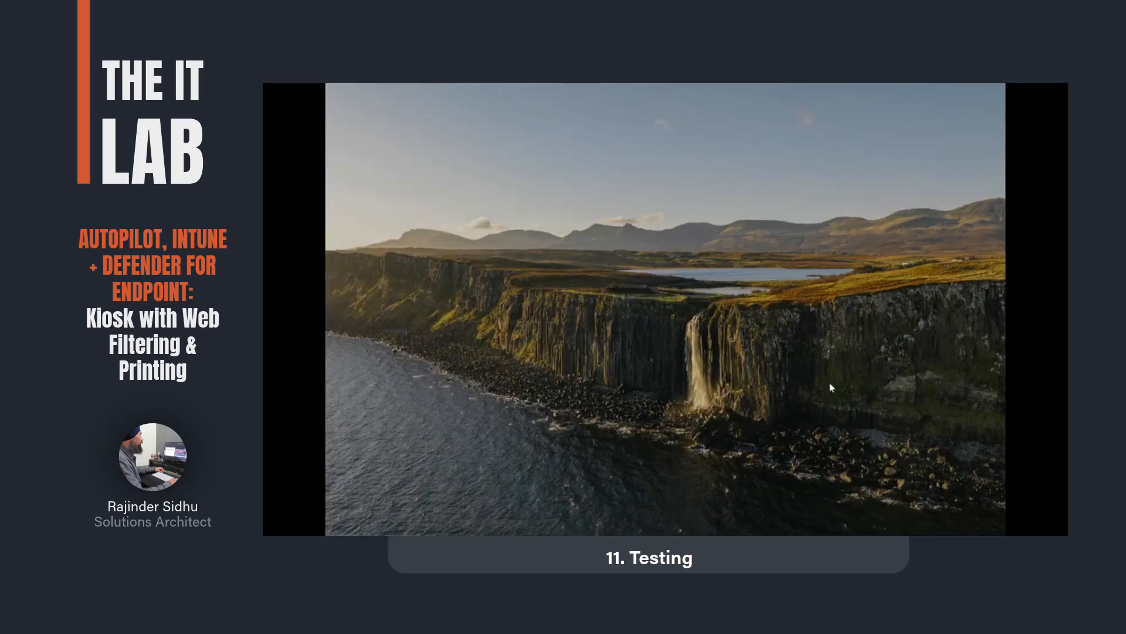
pyautogui.click(830, 389)
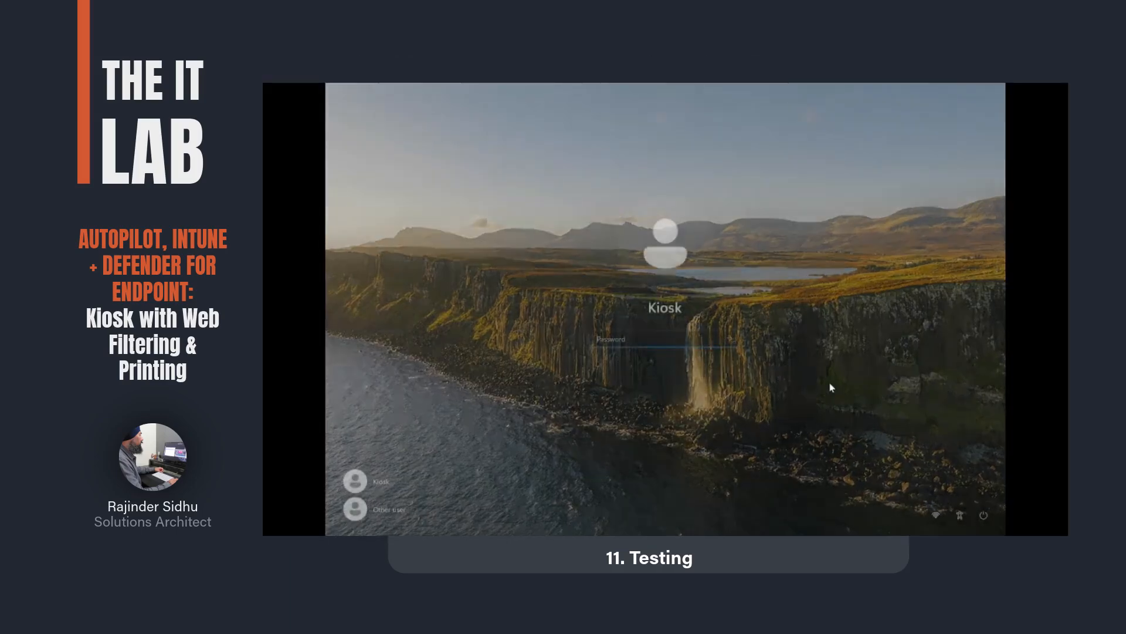
pyautogui.click(935, 515)
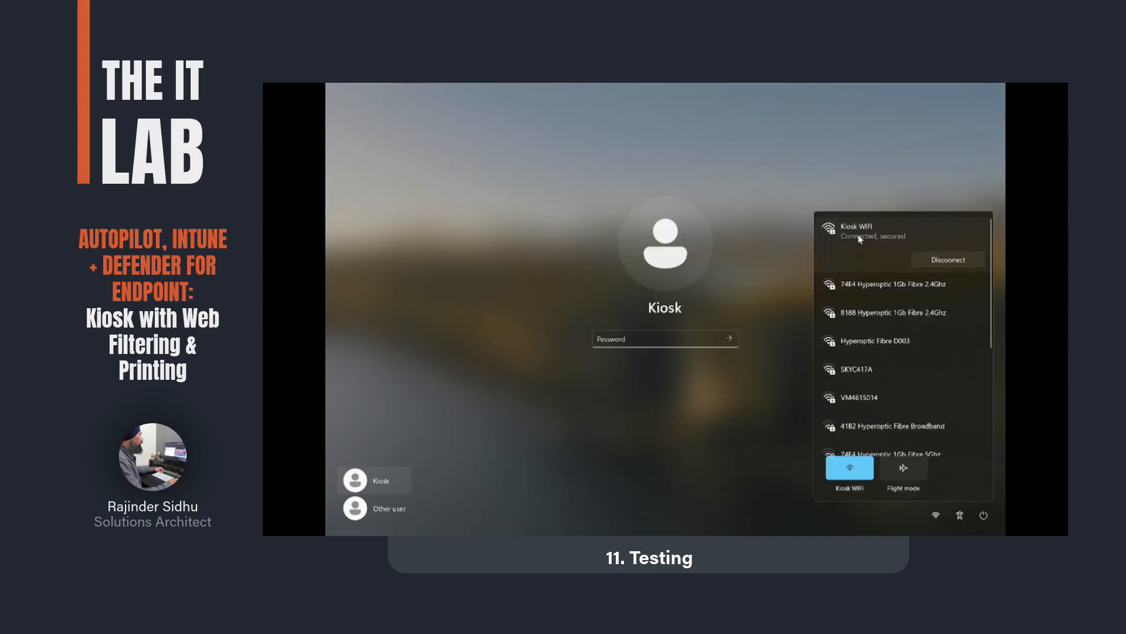
pyautogui.click(774, 488)
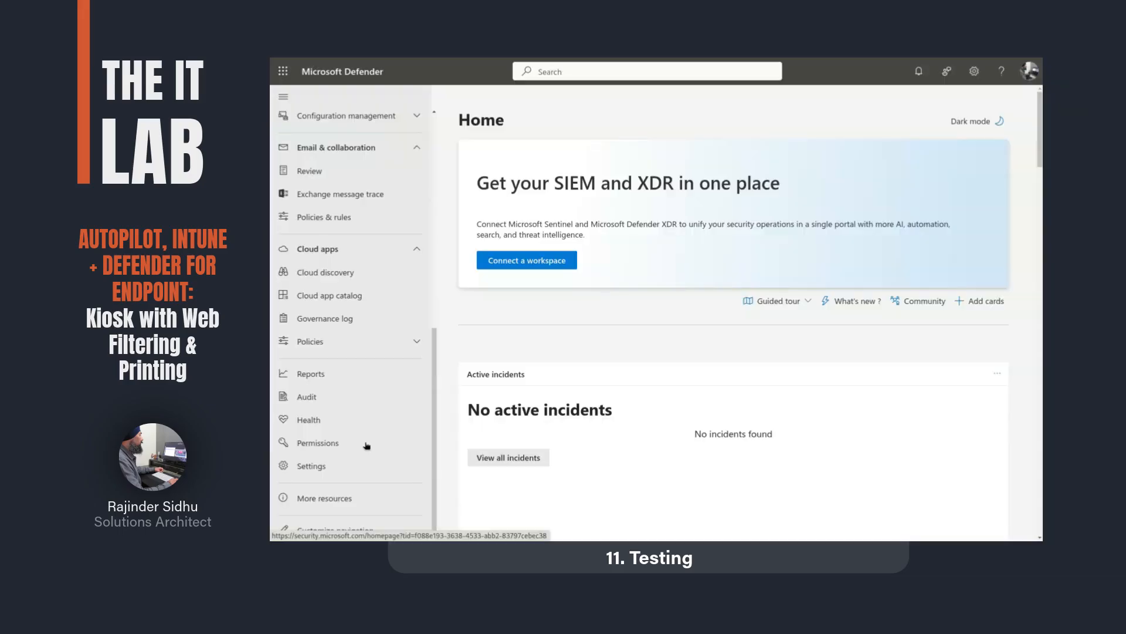
# Step: Open Defender's Web protection security report with the navigation collapsed and scroll through it
pyautogui.click(362, 384)
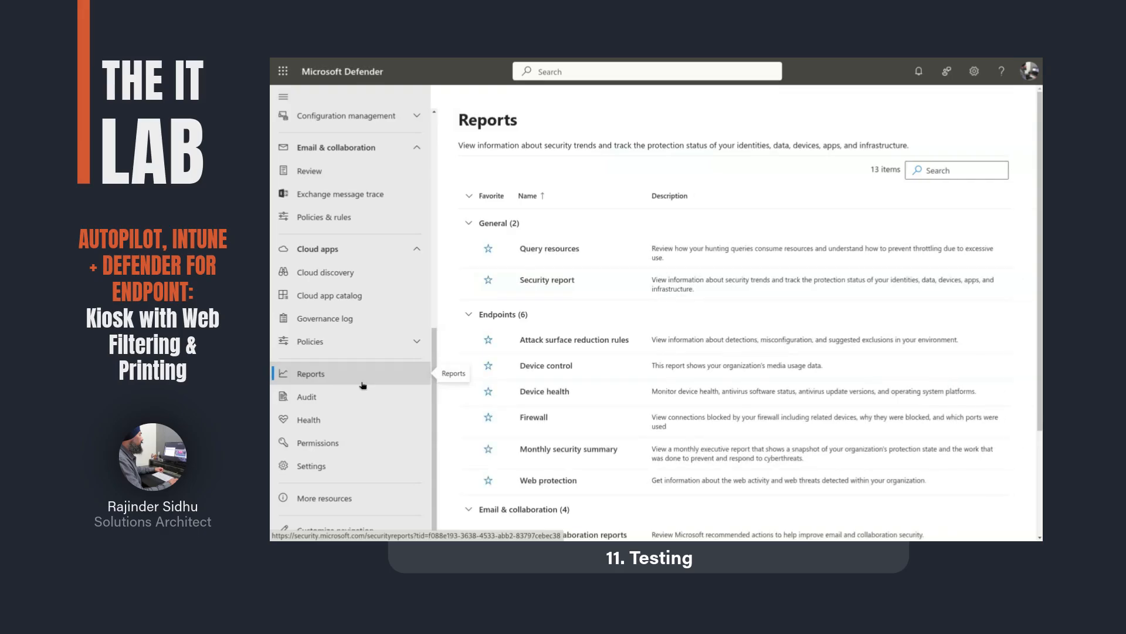
pyautogui.click(541, 481)
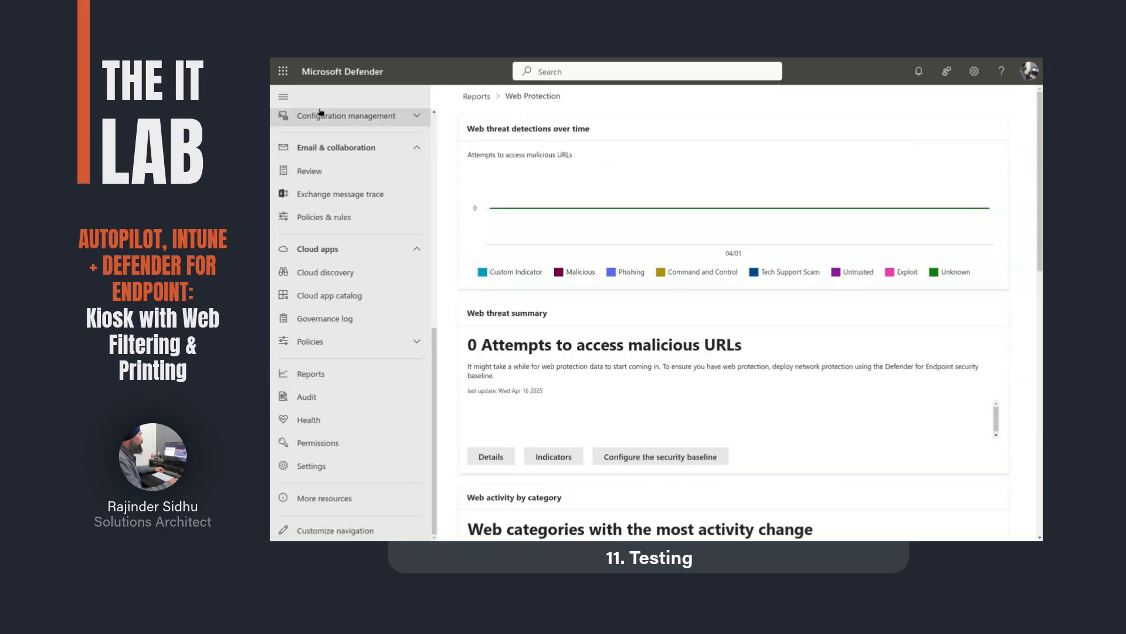
pyautogui.click(284, 96)
pyautogui.scroll(-5, 482, 289)
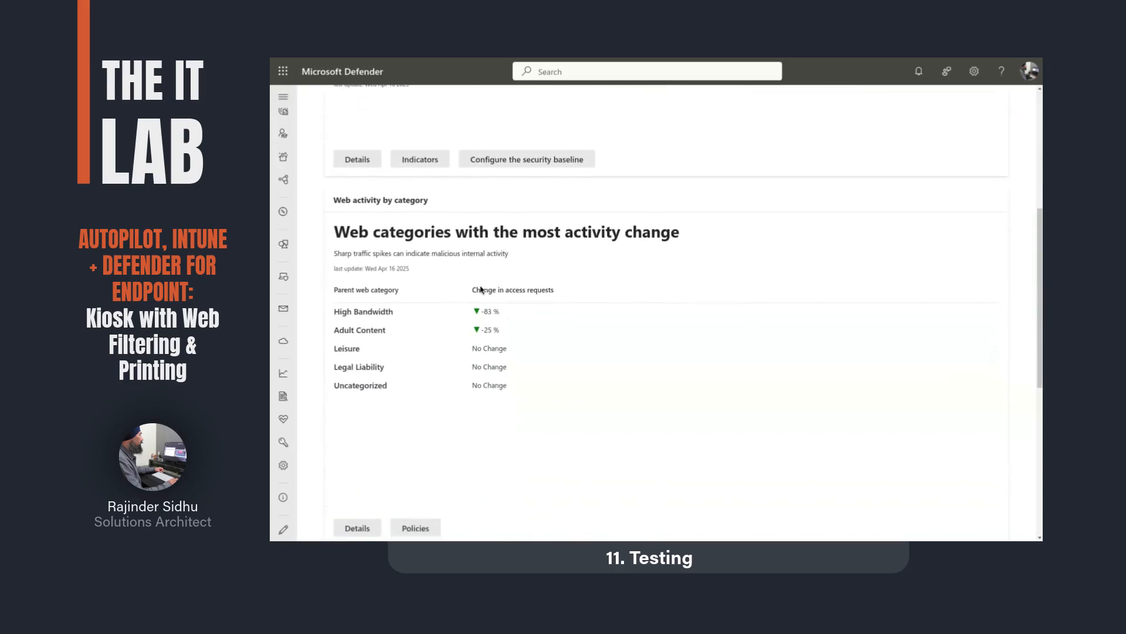
pyautogui.scroll(-6, 481, 289)
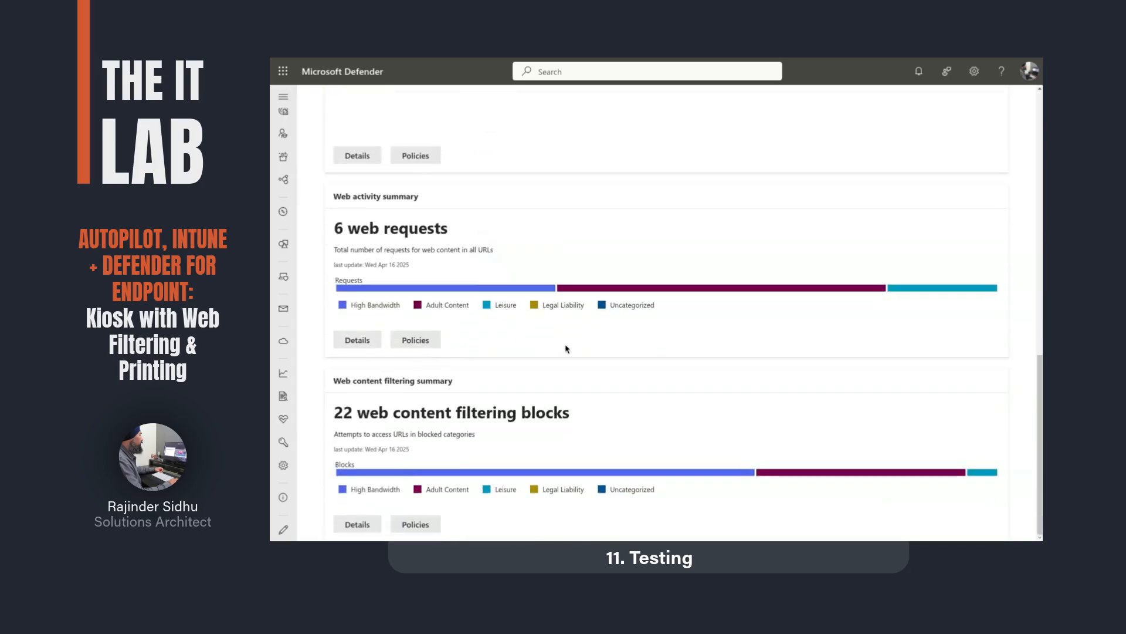
# Step: Open the web content filtering details and review the filtered requests by domain
pyautogui.click(351, 340)
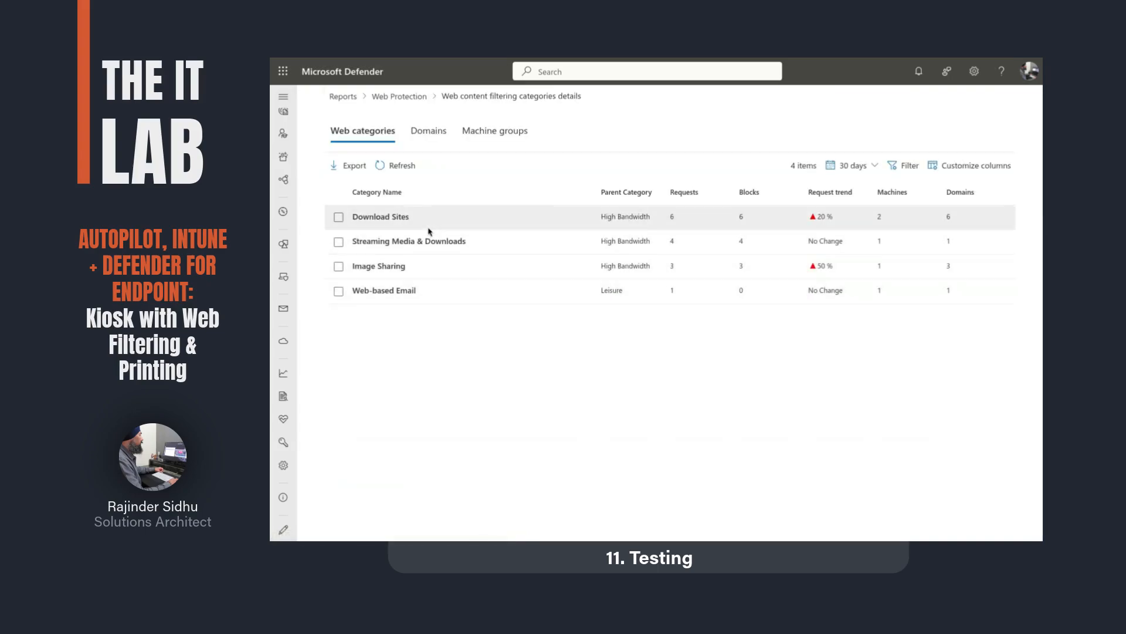
pyautogui.click(441, 132)
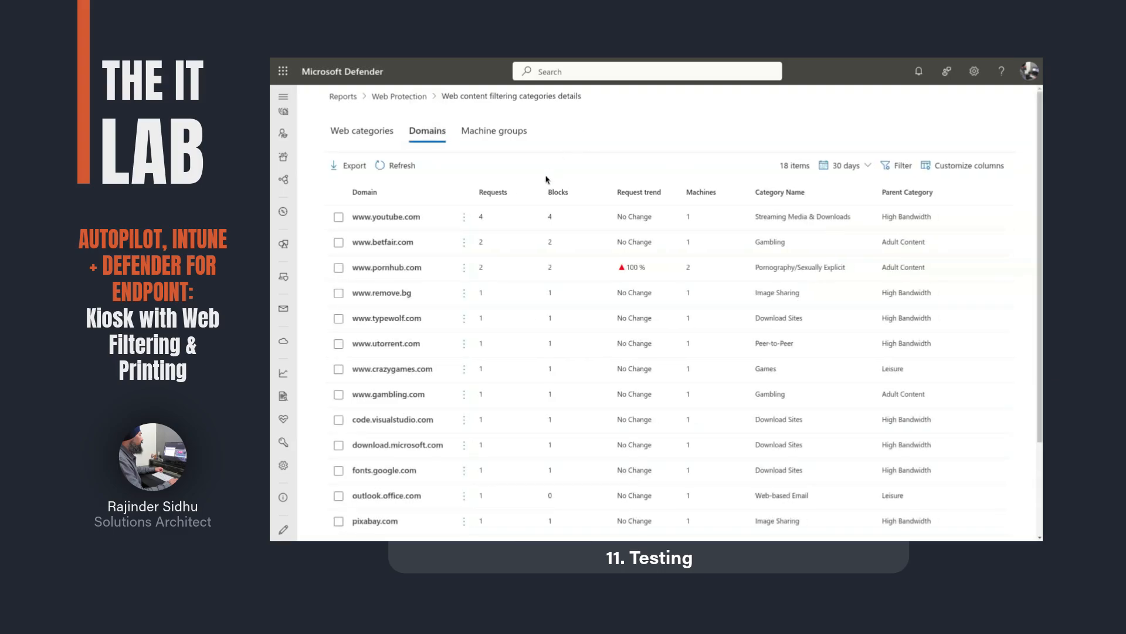
pyautogui.scroll(-2, 511, 362)
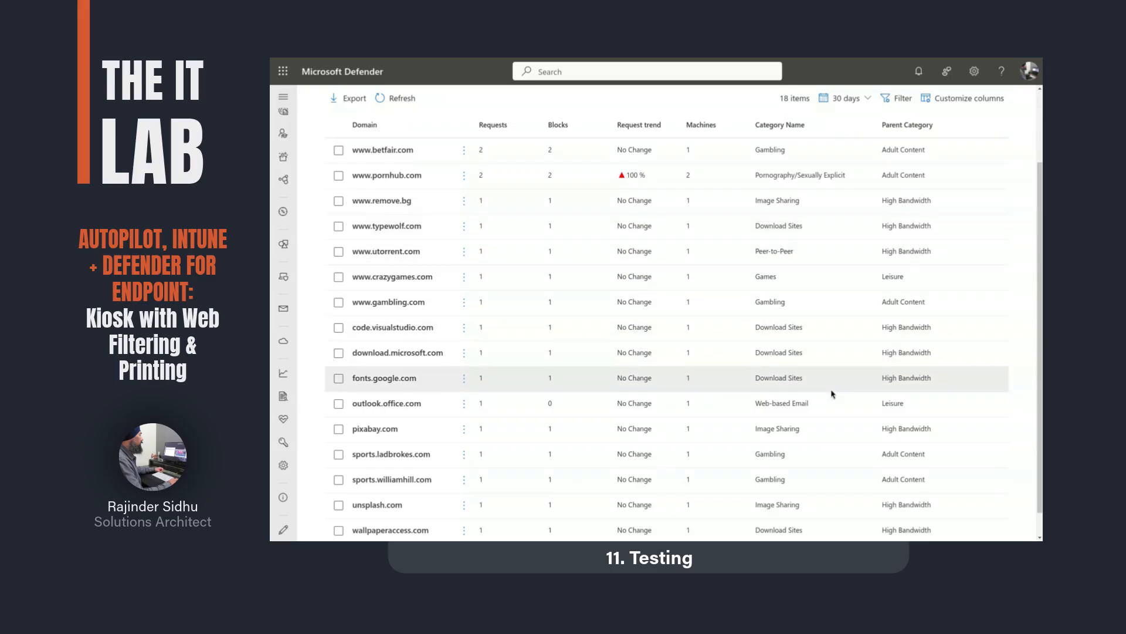
pyautogui.scroll(-1, 832, 394)
pyautogui.scroll(1, 832, 395)
pyautogui.scroll(2, 832, 394)
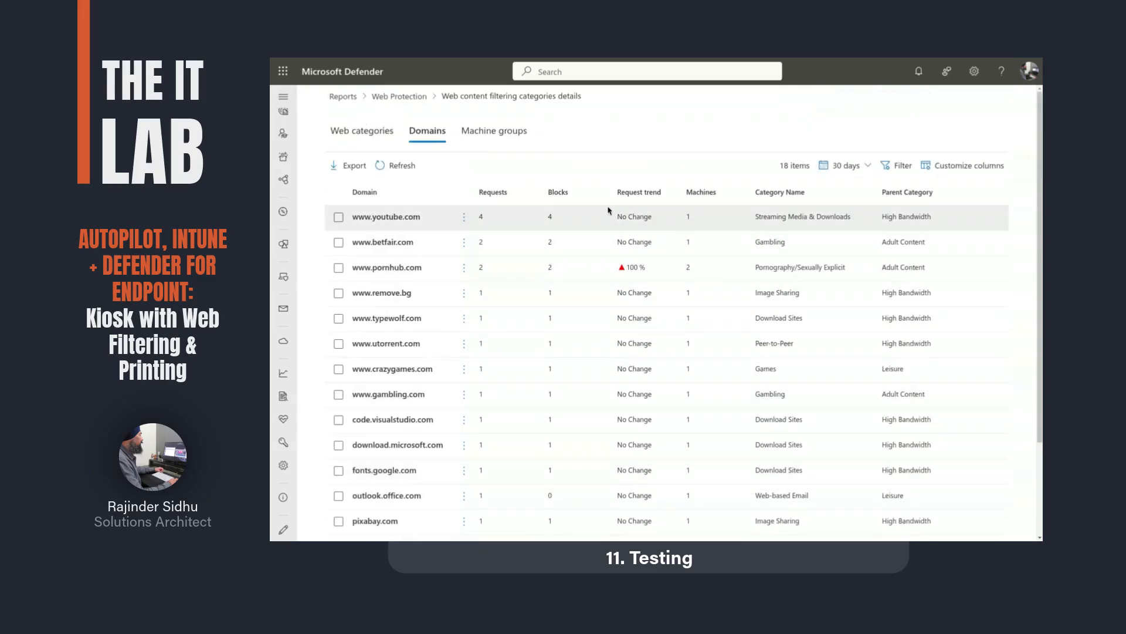
# Step: View results per machine group and open the KioskDevices group's request details
pyautogui.click(515, 137)
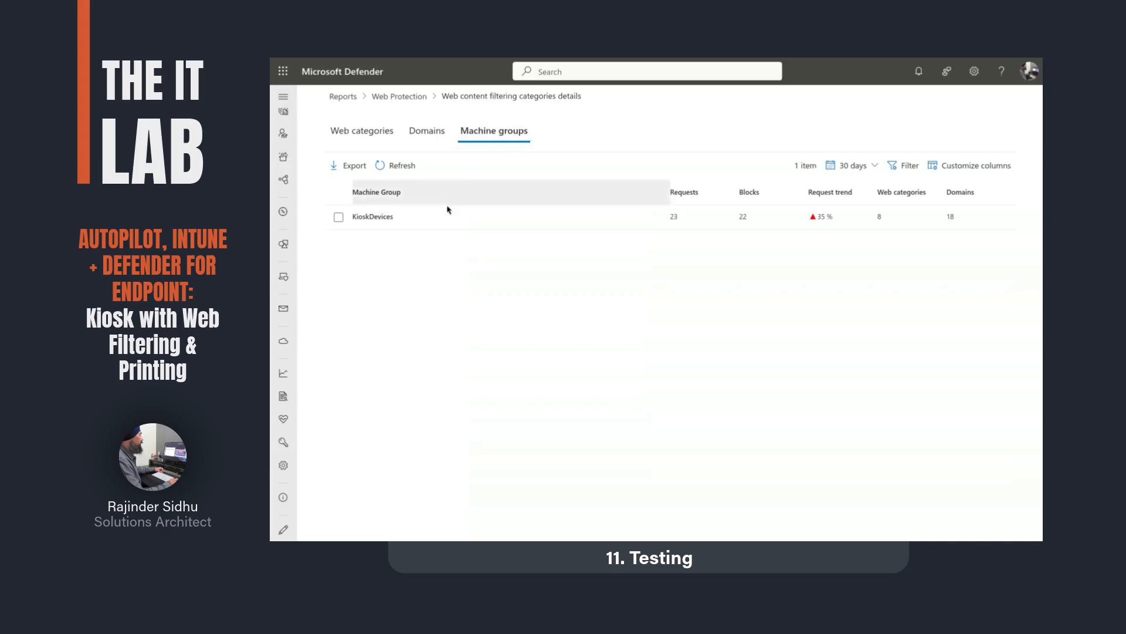
pyautogui.click(385, 217)
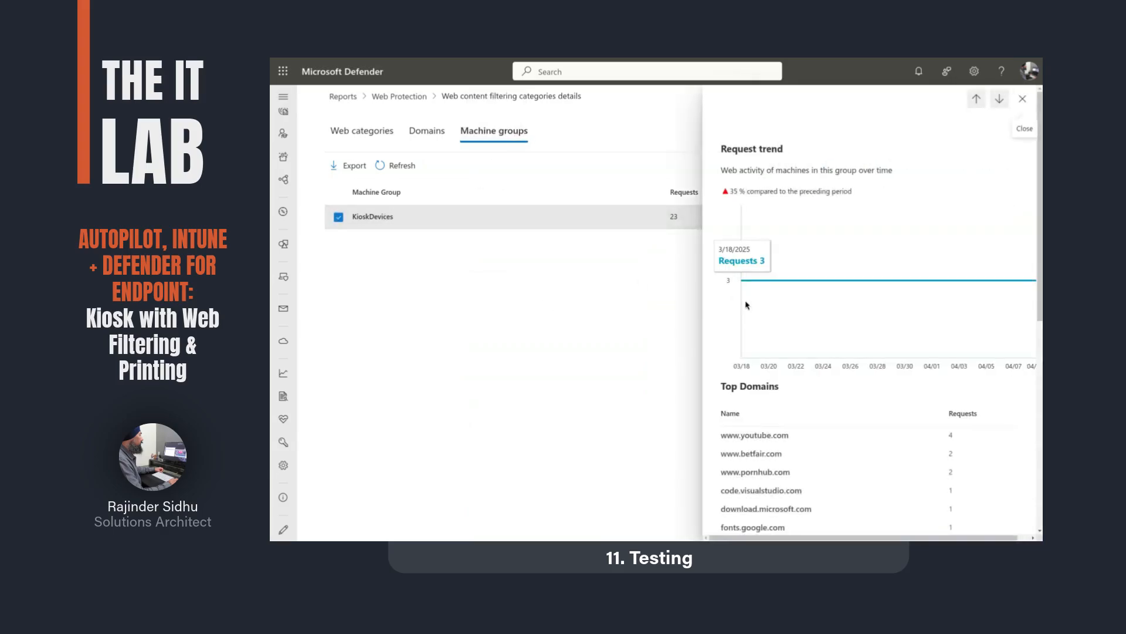
pyautogui.scroll(-4, 870, 411)
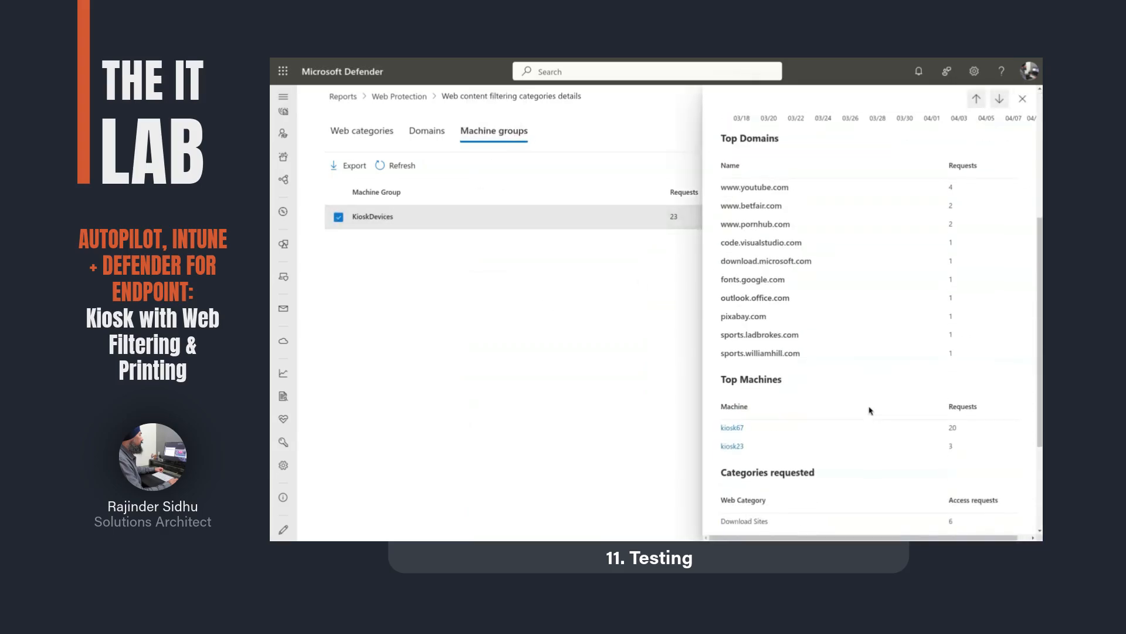
pyautogui.scroll(-3, 870, 410)
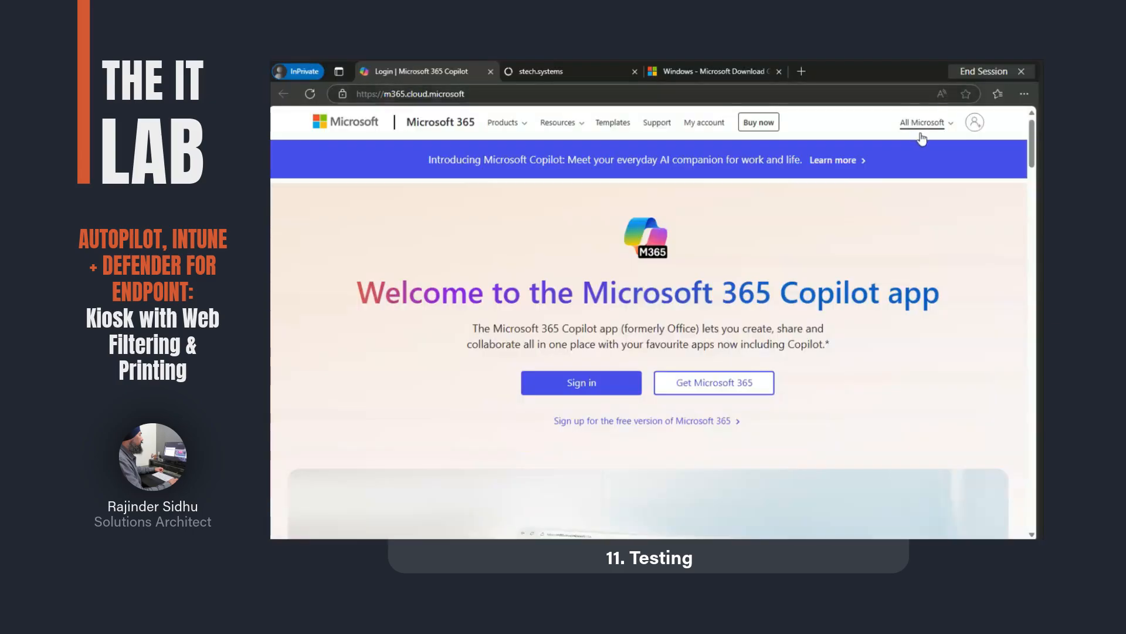
# Step: Print the Microsoft 365 page in Edge using the Microsoft Print to PDF printer
pyautogui.click(1025, 94)
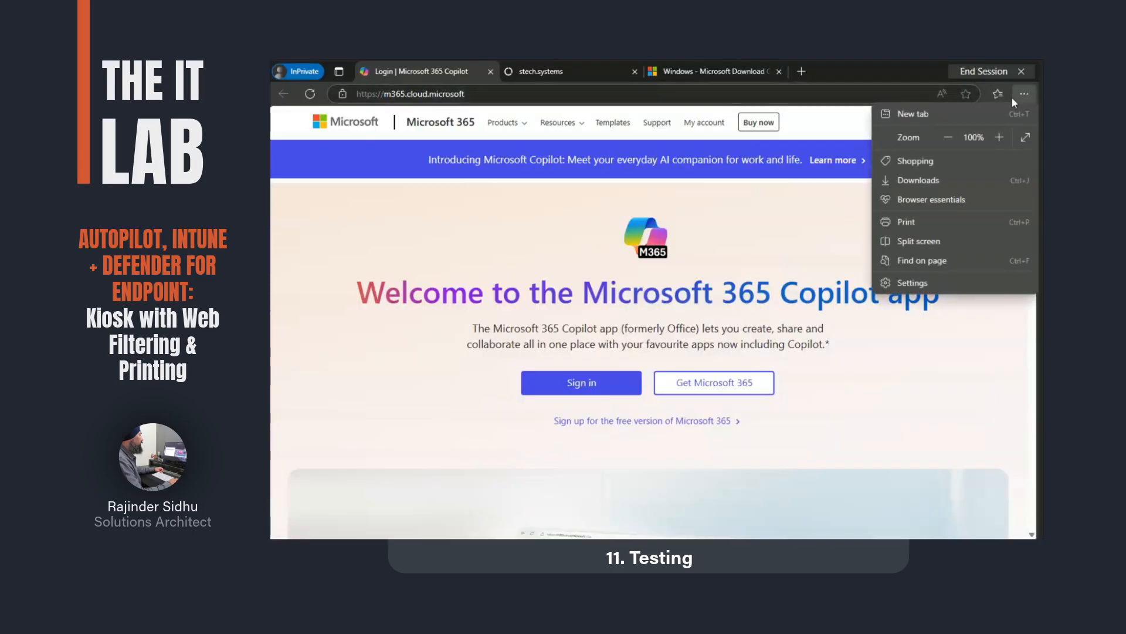
pyautogui.click(904, 222)
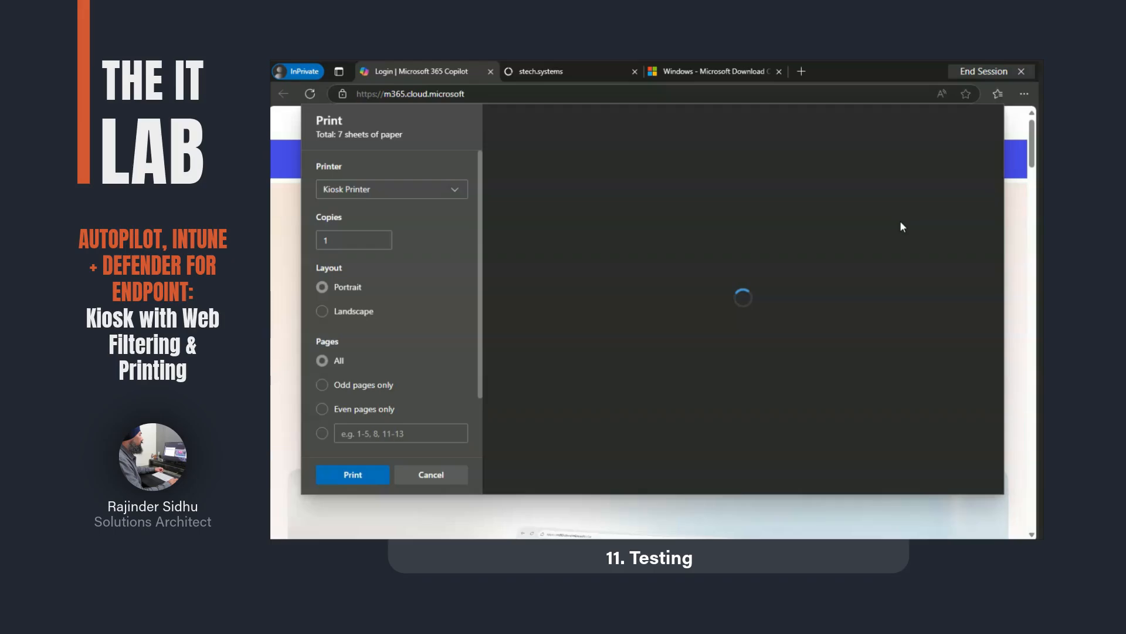
pyautogui.click(455, 189)
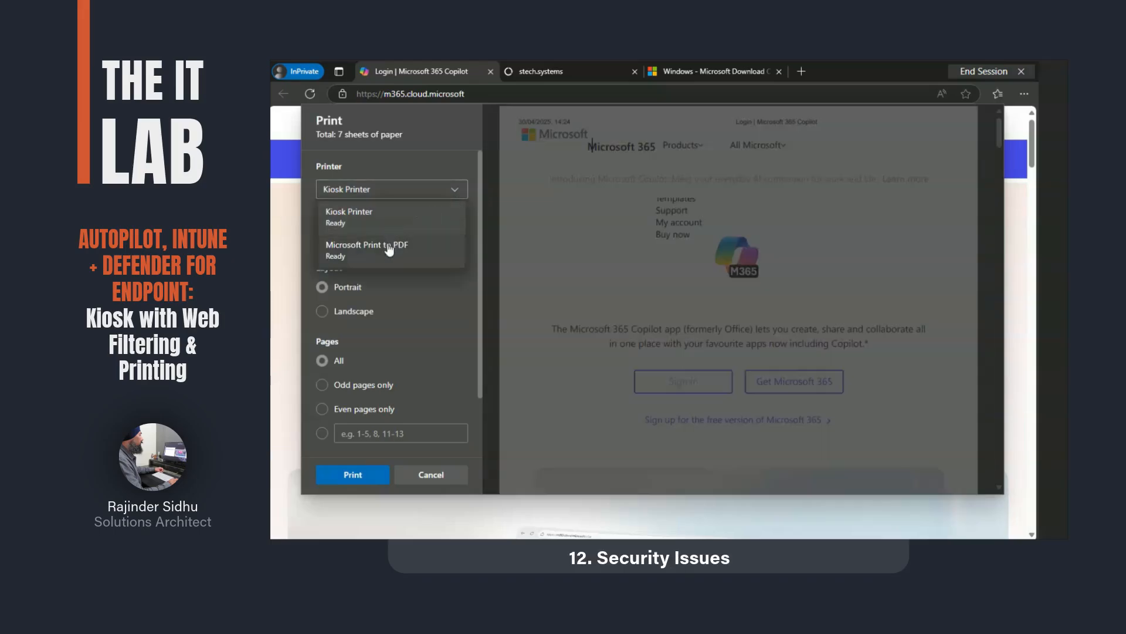
pyautogui.click(389, 249)
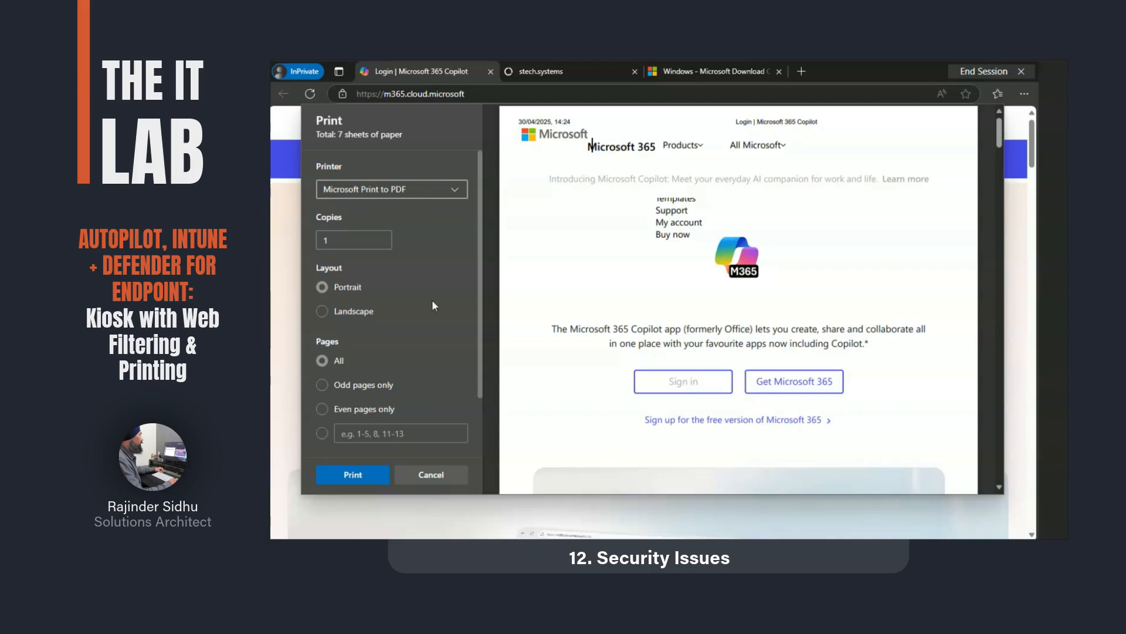
pyautogui.click(350, 470)
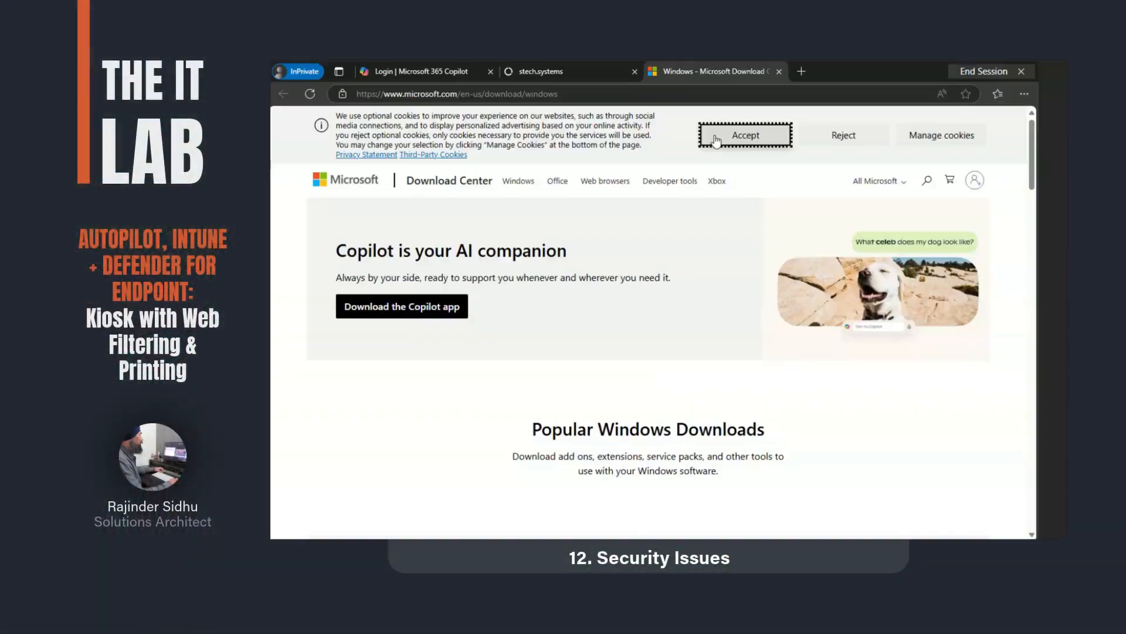
# Step: Download the x86 Remote Server Administration Tools update, WindowsTH-KB2693643-x86.msu, from the Download Center
pyautogui.click(712, 138)
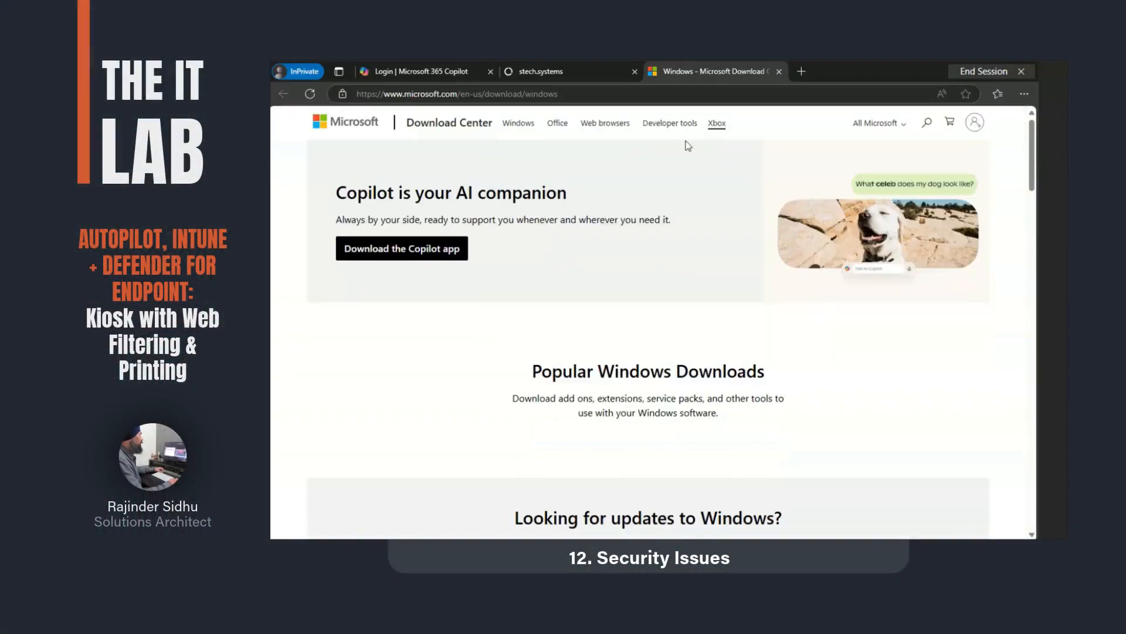
pyautogui.scroll(-15, 541, 317)
pyautogui.click(575, 473)
pyautogui.click(731, 467)
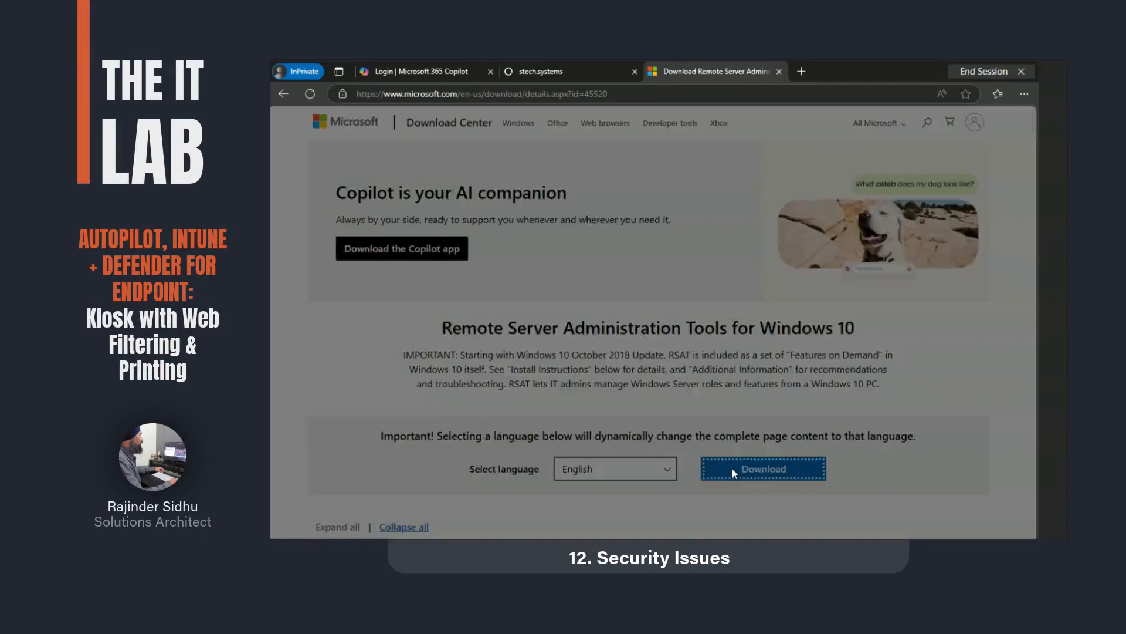
pyautogui.click(469, 284)
pyautogui.click(480, 413)
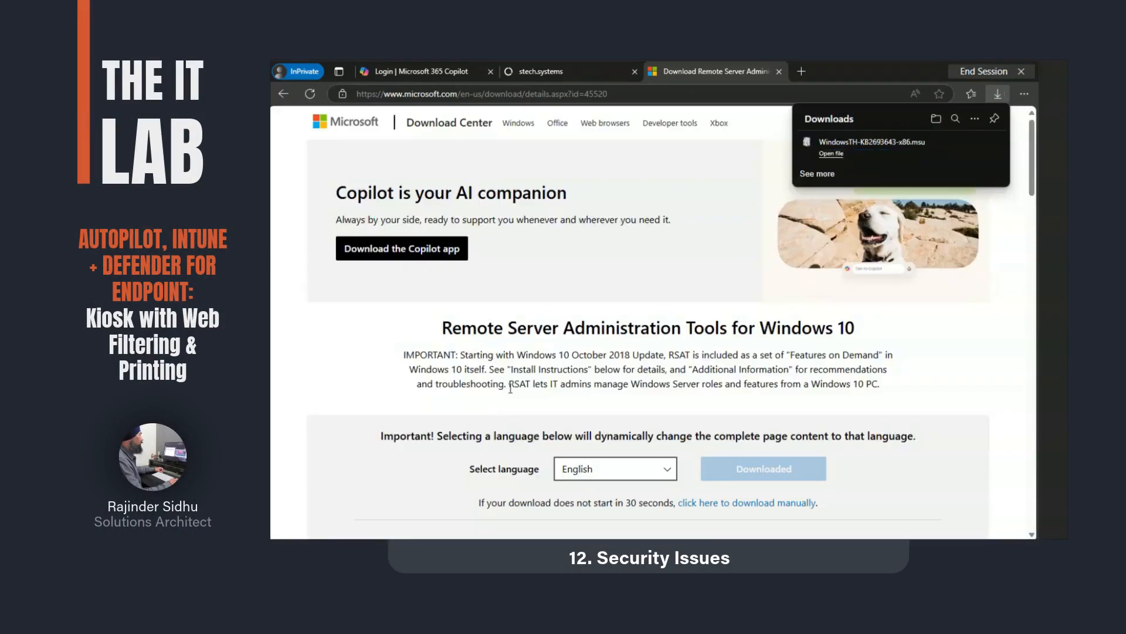
# Step: Run the downloaded .msu from Edge's Downloads page and decline the administrator prompt
pyautogui.click(976, 118)
pyautogui.click(885, 139)
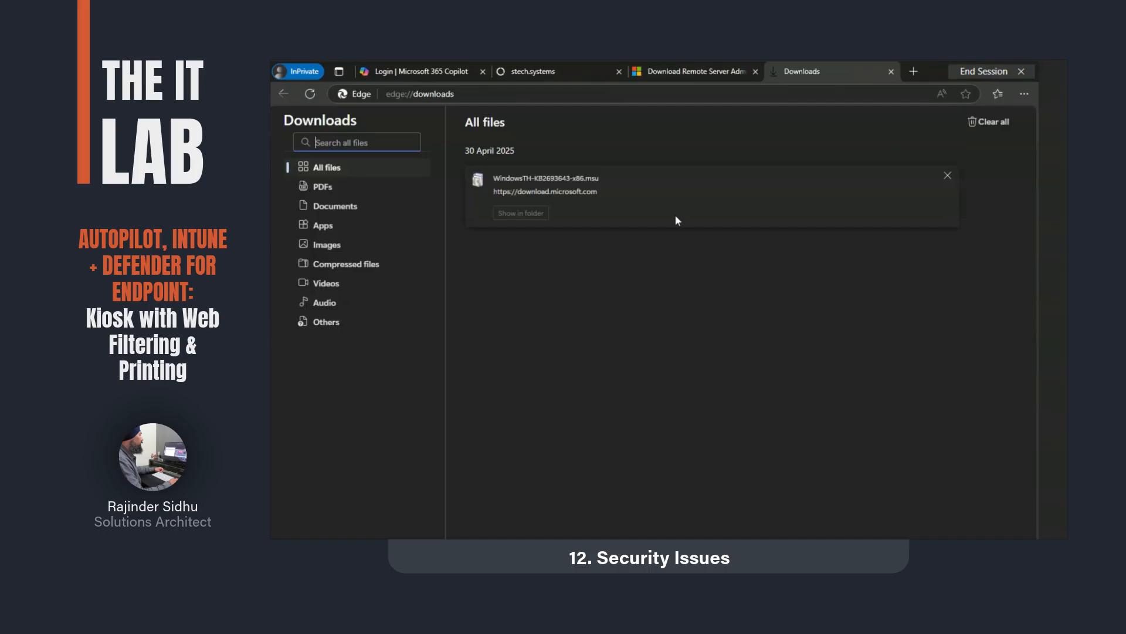
pyautogui.click(530, 178)
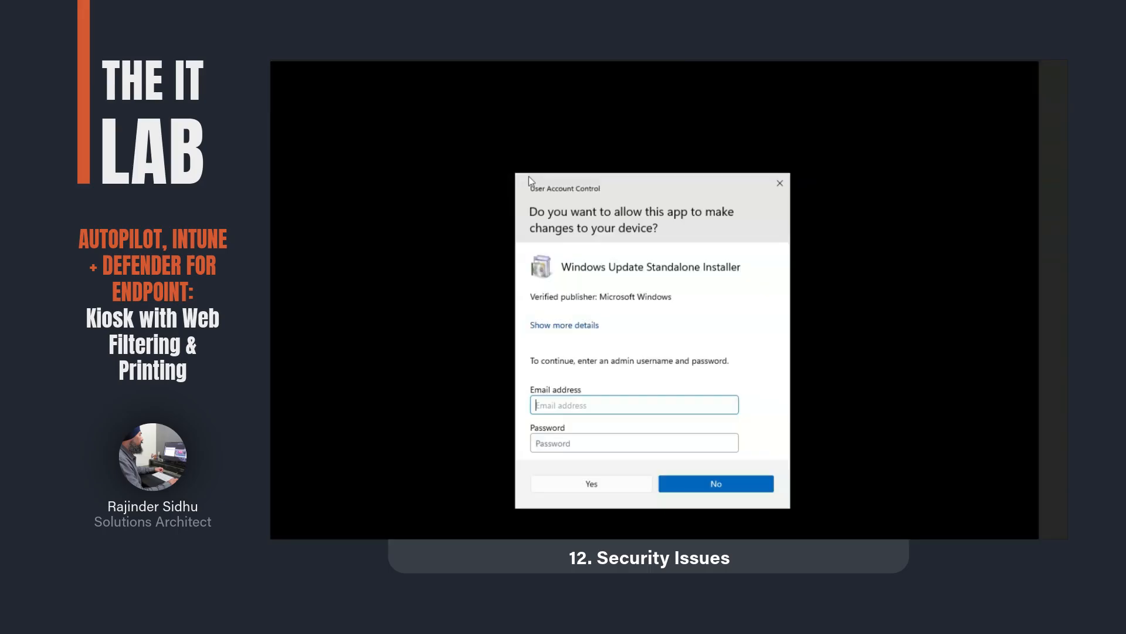
pyautogui.click(703, 485)
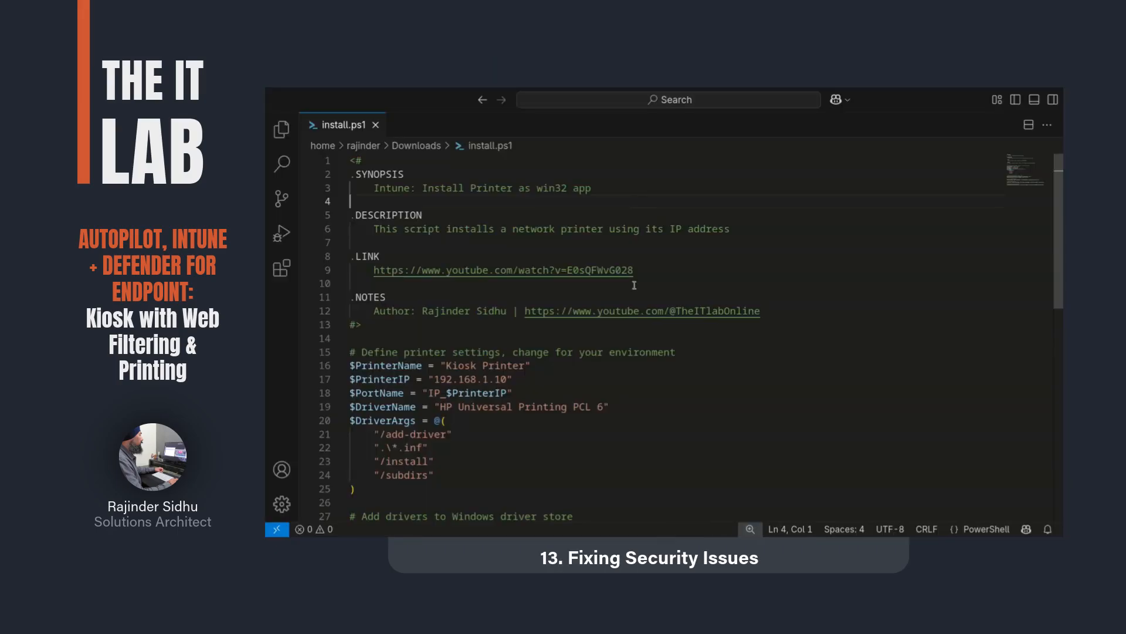
# Step: Scroll install.ps1 to line 38 and highlight Printing-PrintToPDFServices-Features in the Disable-WindowsOptionalFeature command
pyautogui.scroll(-2, 632, 316)
pyautogui.scroll(-5, 632, 315)
pyautogui.moveTo(530, 396); pyautogui.dragTo(333, 394)
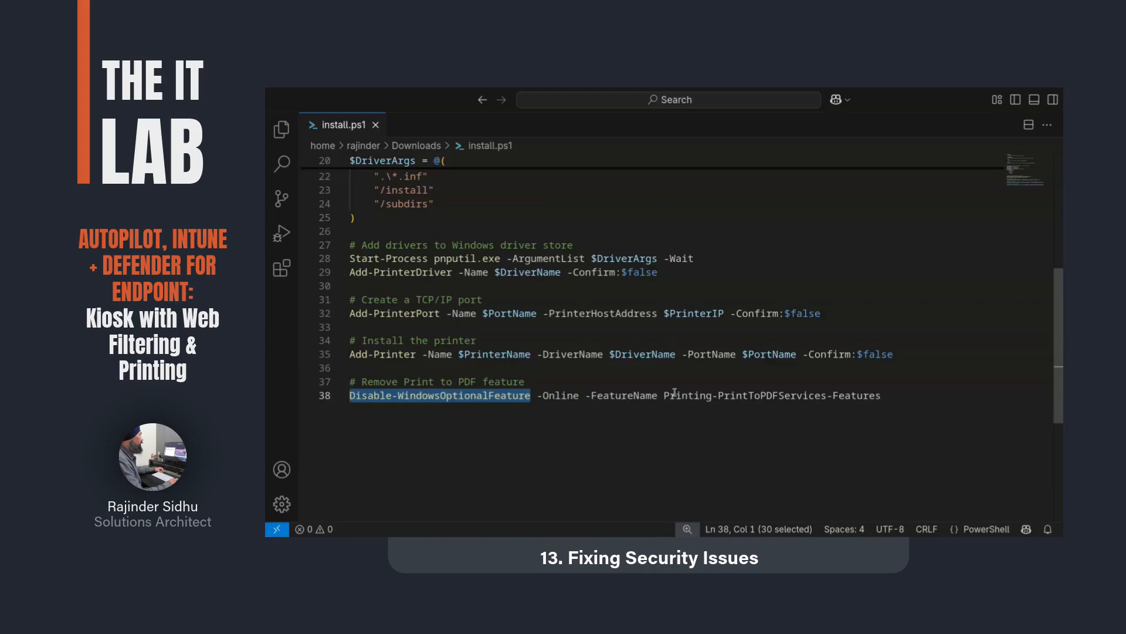
pyautogui.moveTo(665, 397); pyautogui.dragTo(882, 397)
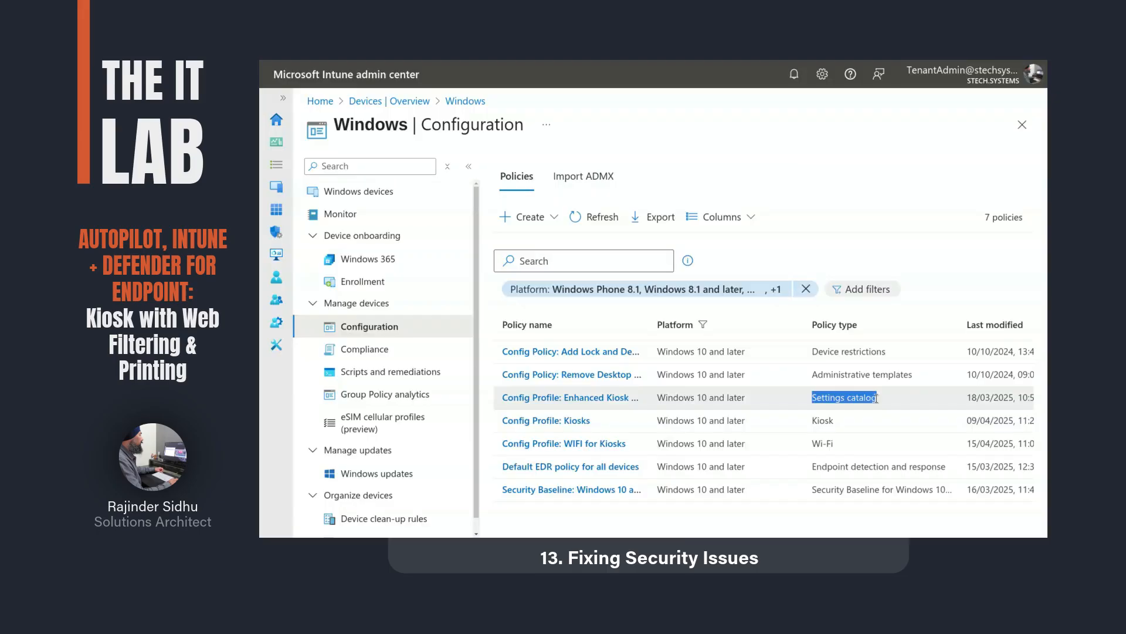
# Step: Confirm Enhanced Kiosk Restrictions has Block all downloads, then attempt the DirectX installer download in Edge
pyautogui.click(611, 396)
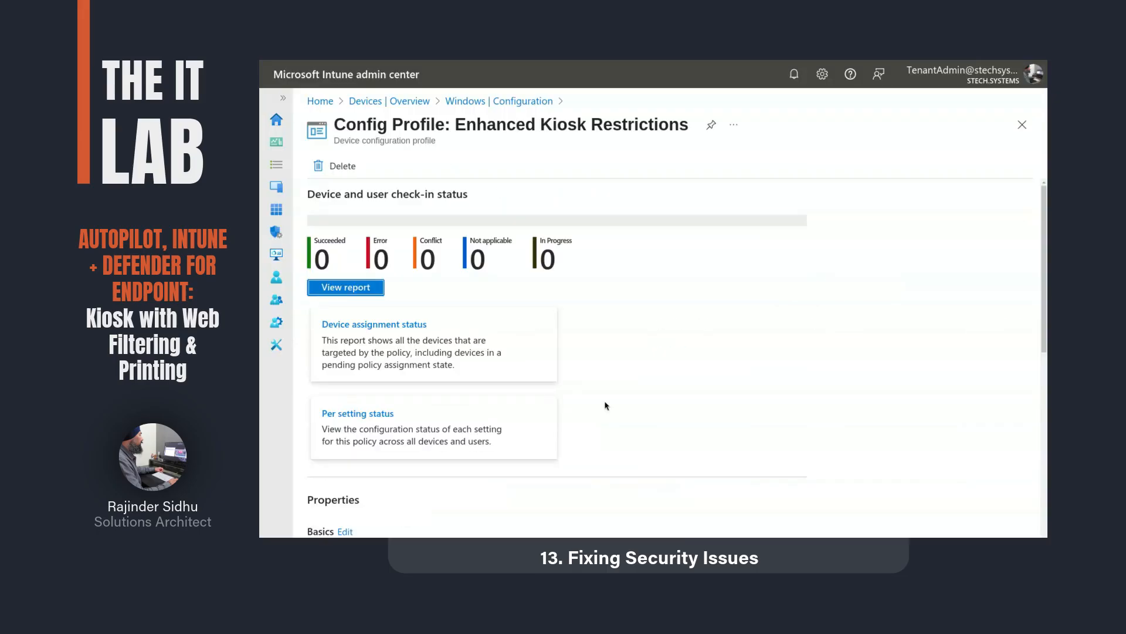
pyautogui.scroll(-15, 452, 449)
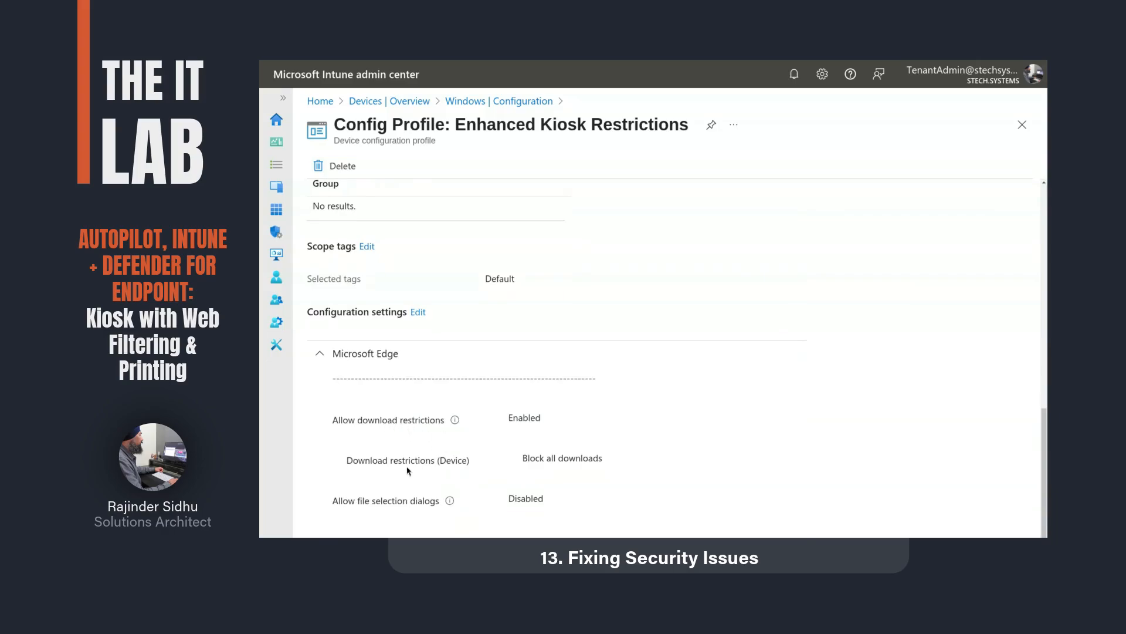
pyautogui.moveTo(523, 461); pyautogui.dragTo(605, 463)
pyautogui.click(592, 484)
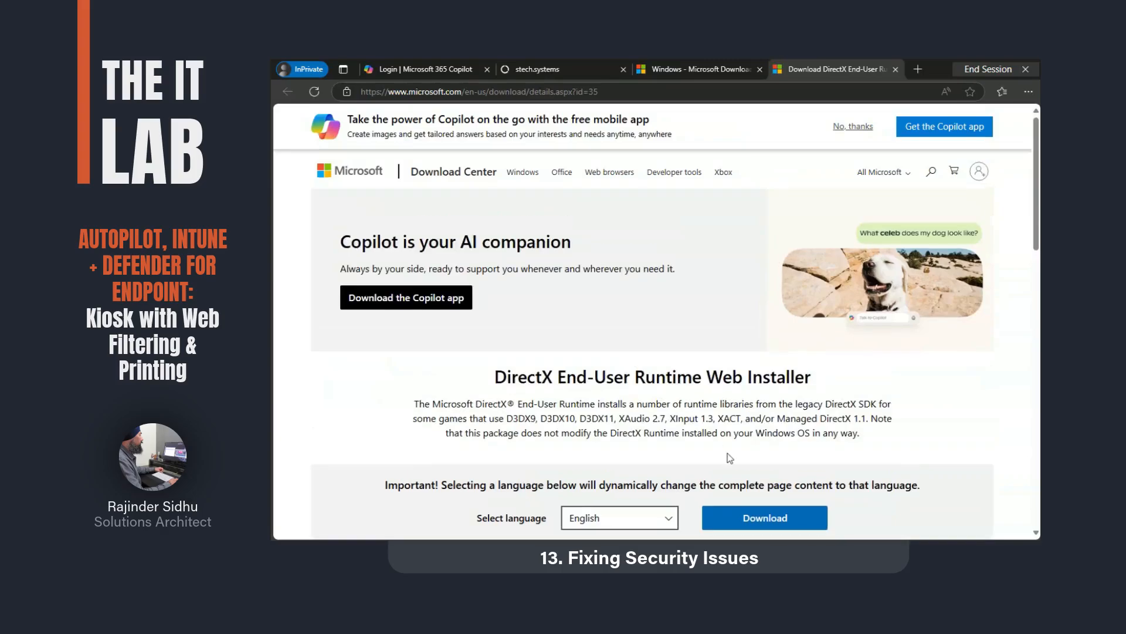
pyautogui.click(767, 524)
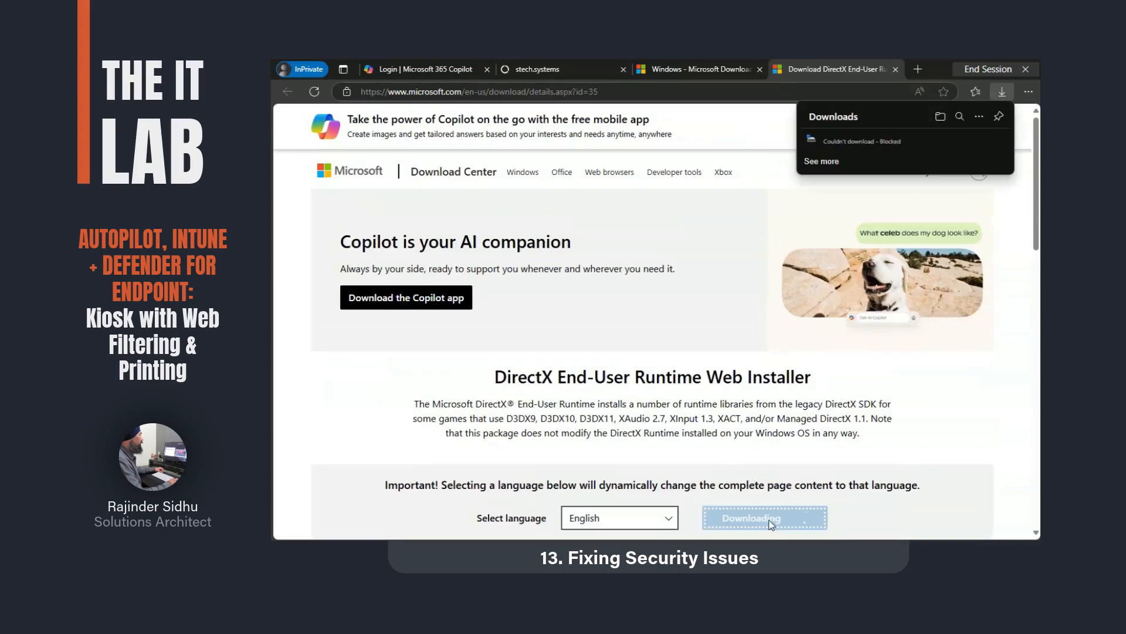